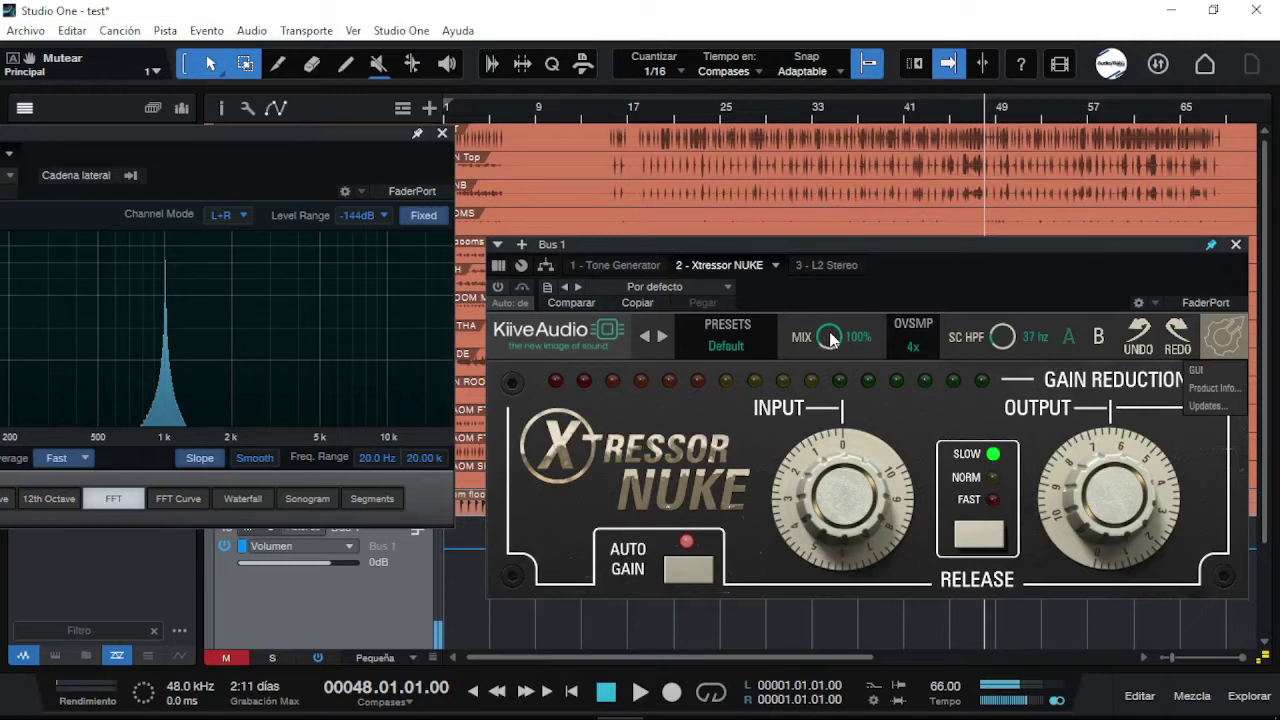
Turn oversampling off, lower the sidechain high-pass to 6 Hz and set release to FAST.
left_click(908, 348)
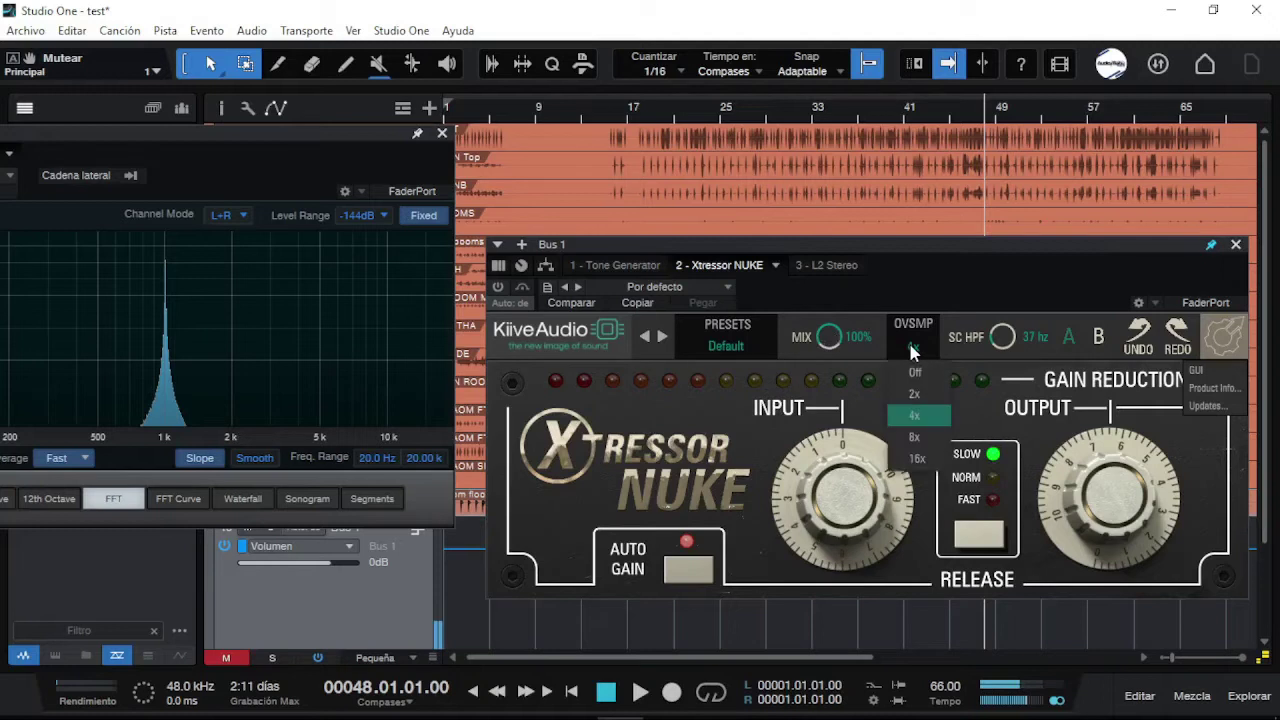
left_click(922, 370)
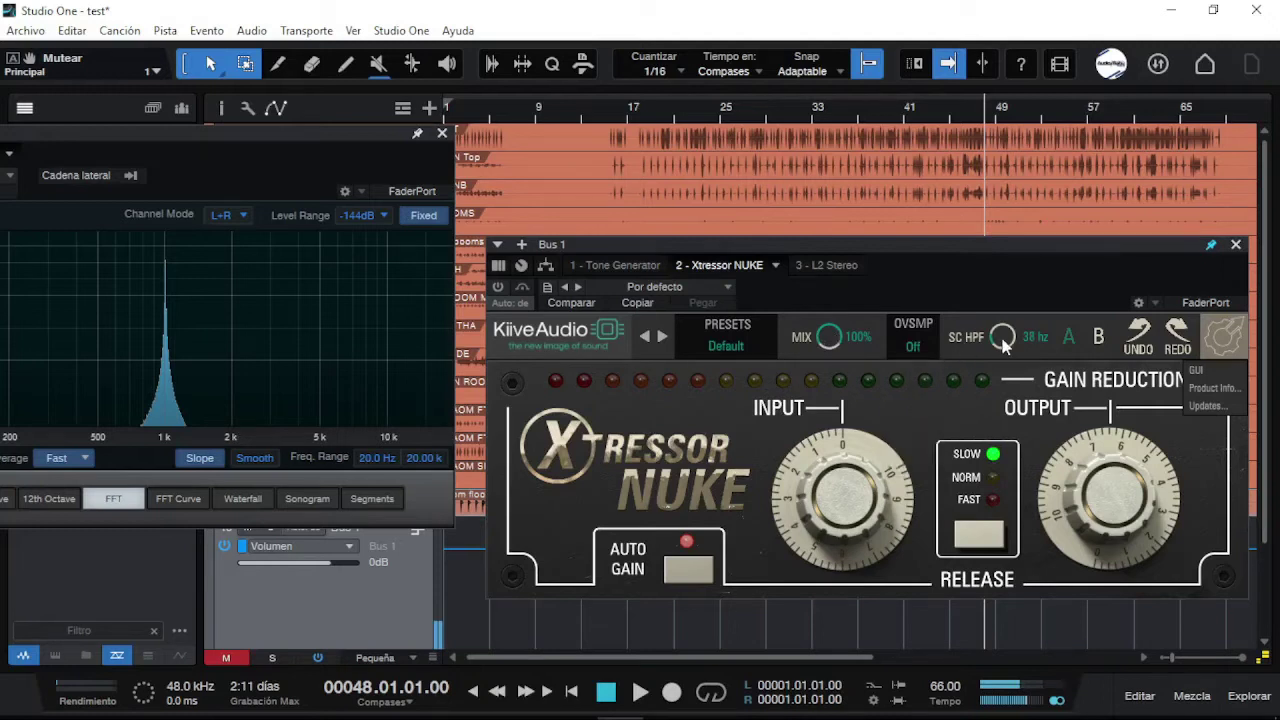
left_click_drag(1004, 344, 1014, 384)
left_click(996, 538)
Check the GUI size and PRESETS menus without changing them, keeping the Default preset.
left_click(1226, 338)
mouse_move(1198, 370)
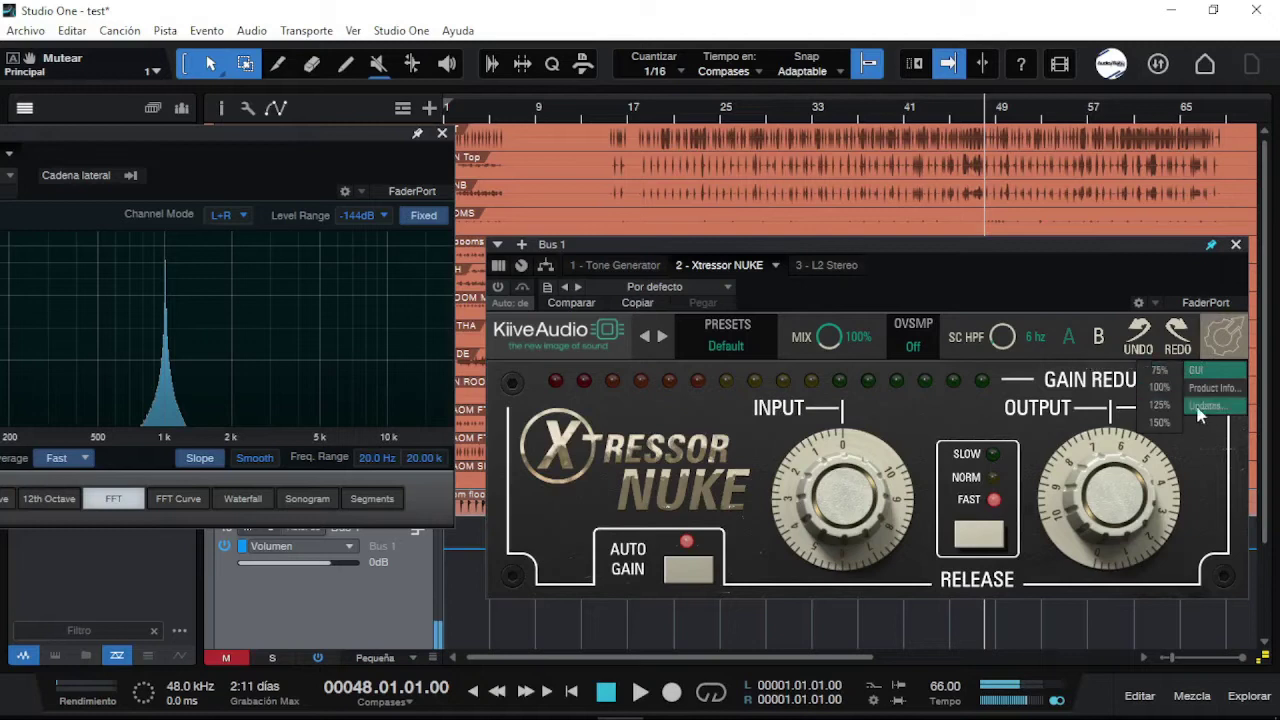
left_click(1219, 342)
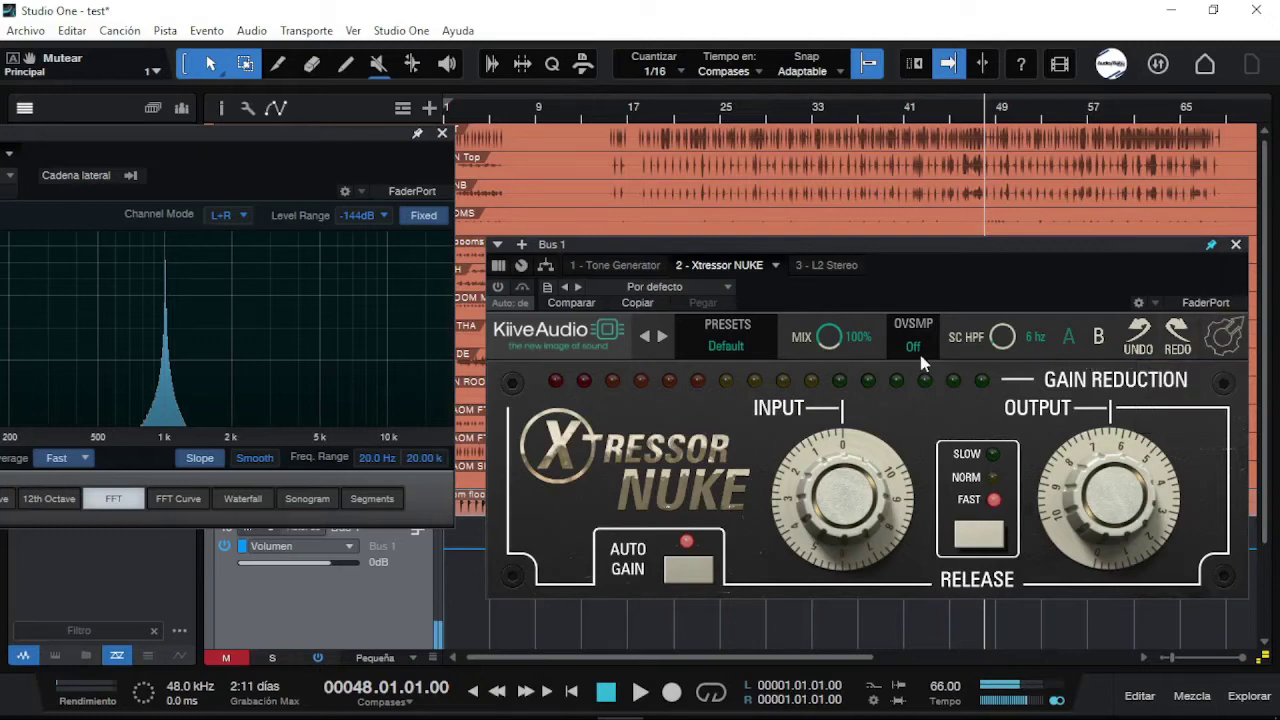
left_click(743, 340)
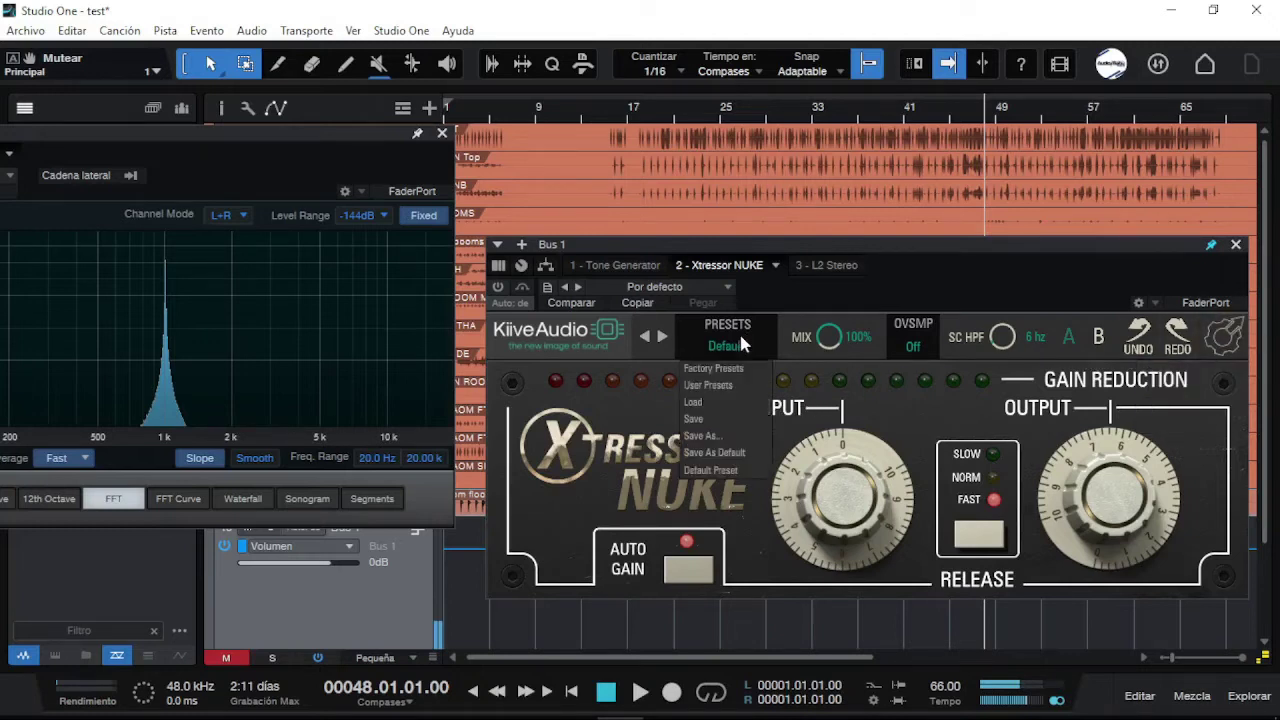
left_click(903, 284)
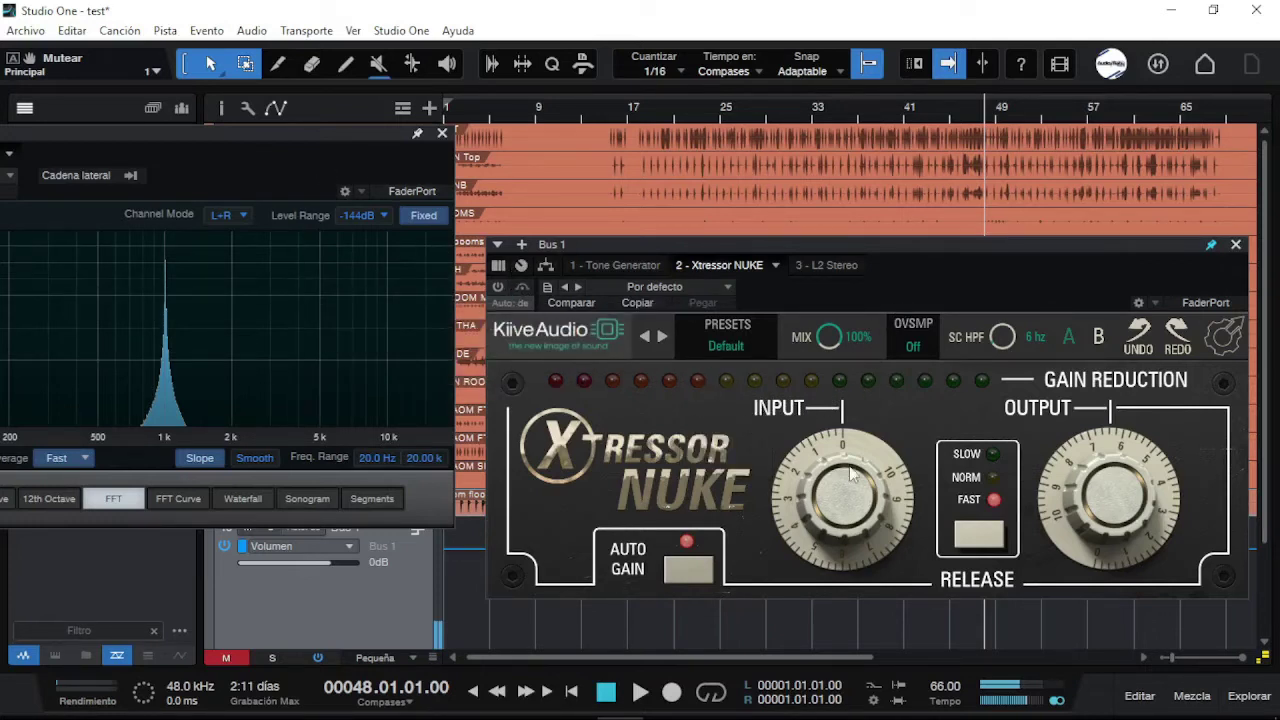
Toggle the compressor's power and raise INPUT to about 4.5 so gain reduction lights.
left_click(498, 287)
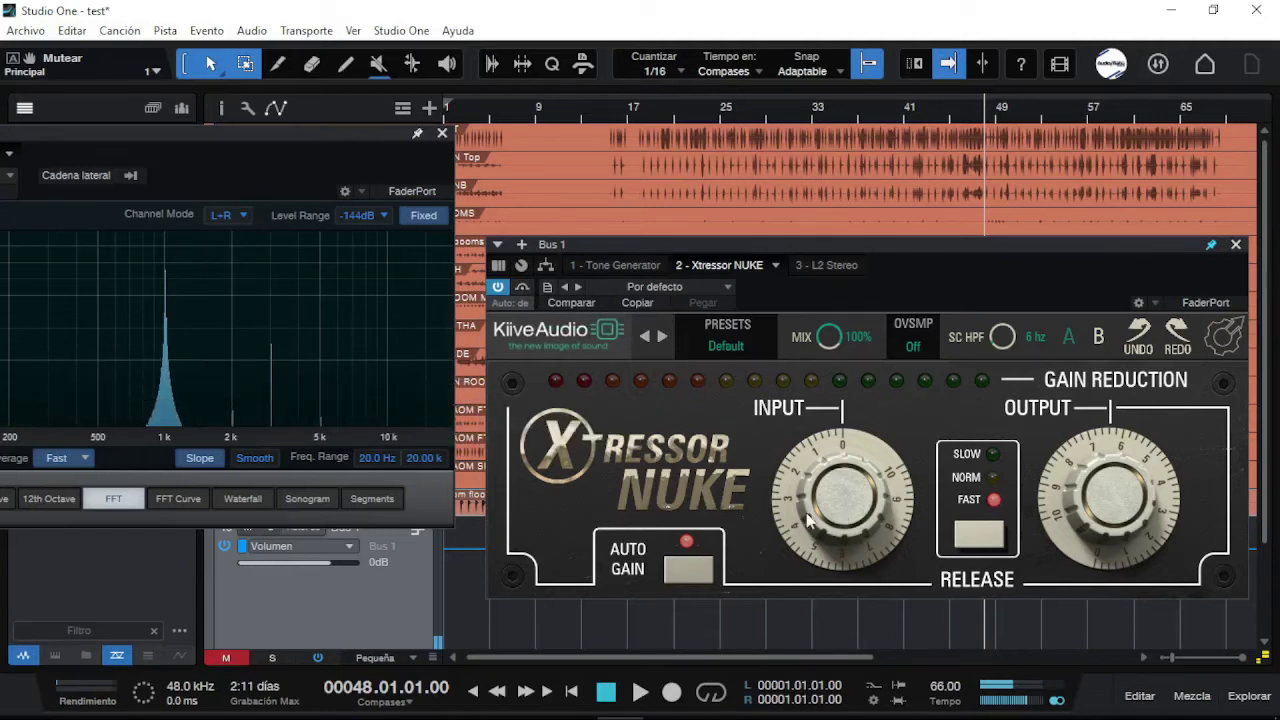
left_click_drag(810, 520, 831, 434)
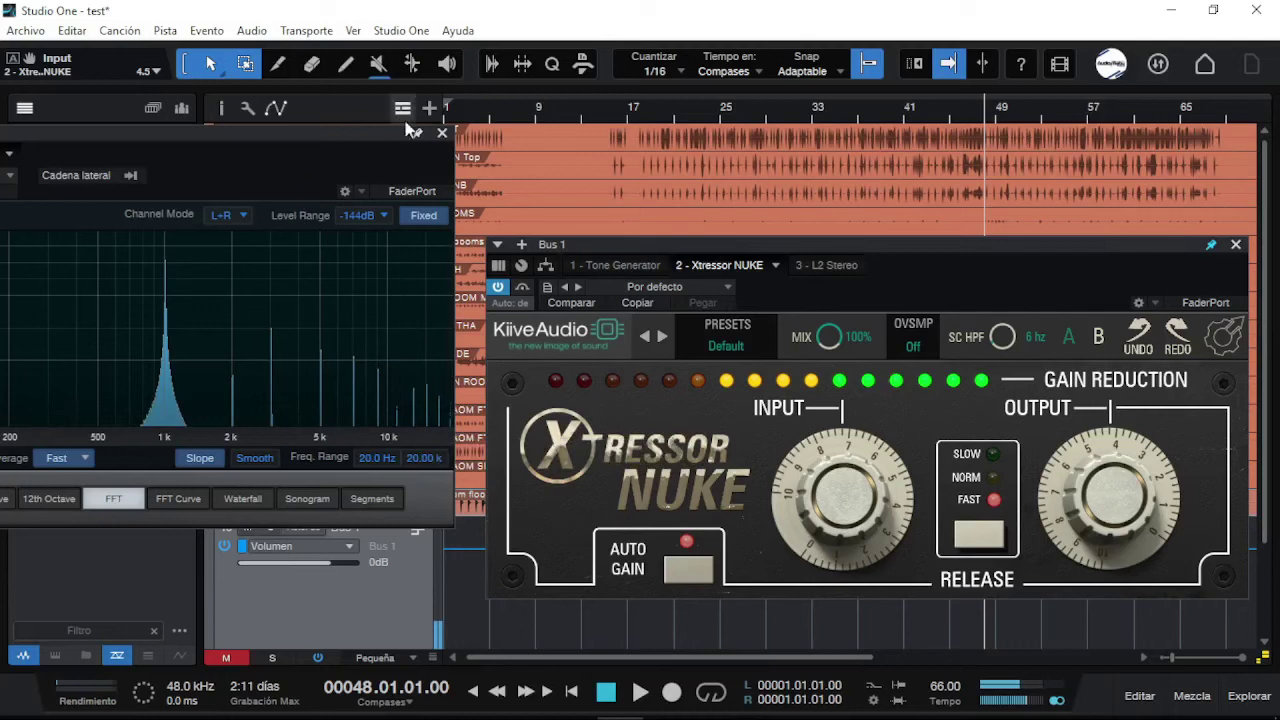
Close the spectrum analyser and performance monitor, then switch to the mixing console with F3.
left_click(442, 133)
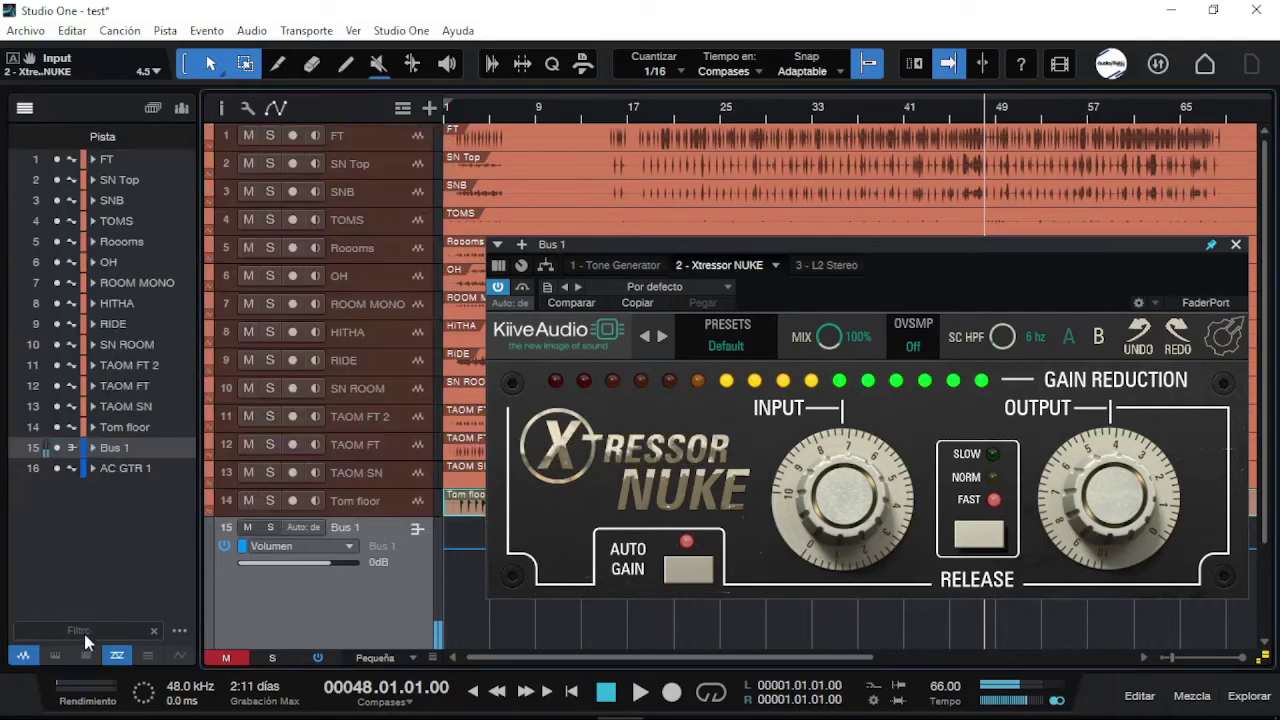
left_click(87, 689)
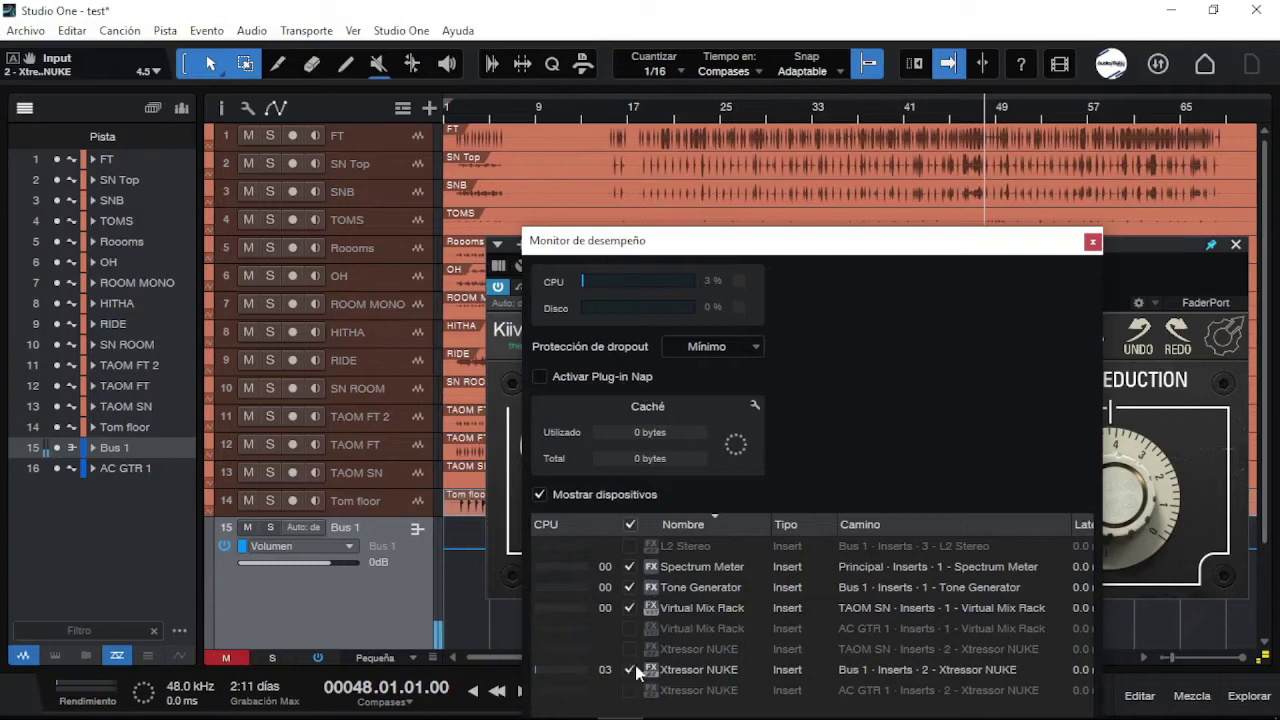
left_click(1093, 242)
key("F3")
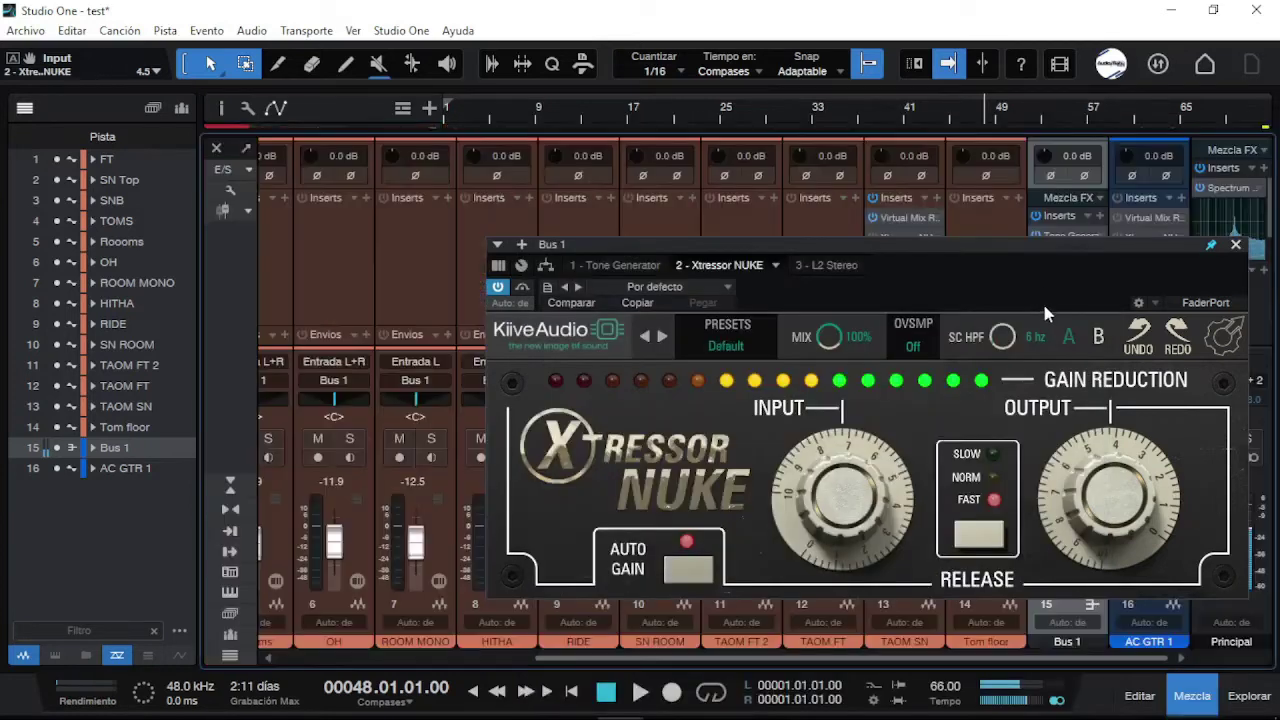
left_click(1236, 244)
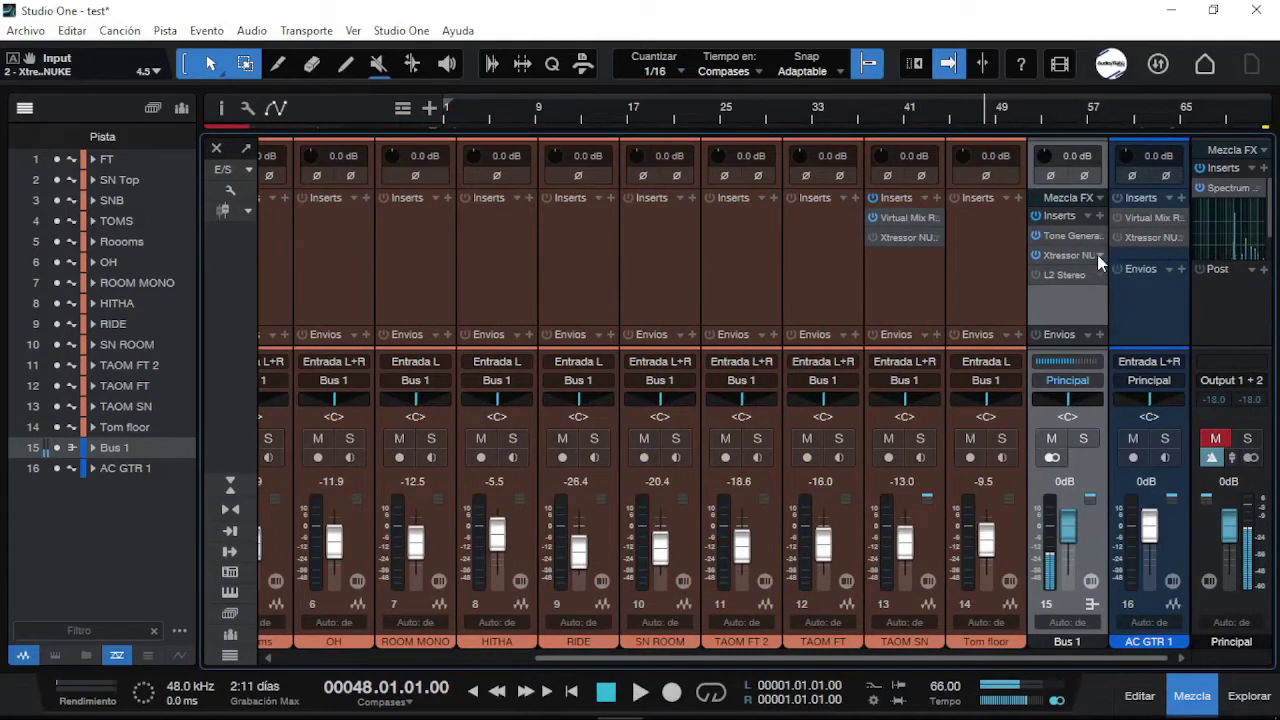
Remove the Tone Generator from Bus 1, keeping Xtressor NUKE ahead of L2 Stereo.
right_click(1097, 254)
left_click(990, 458)
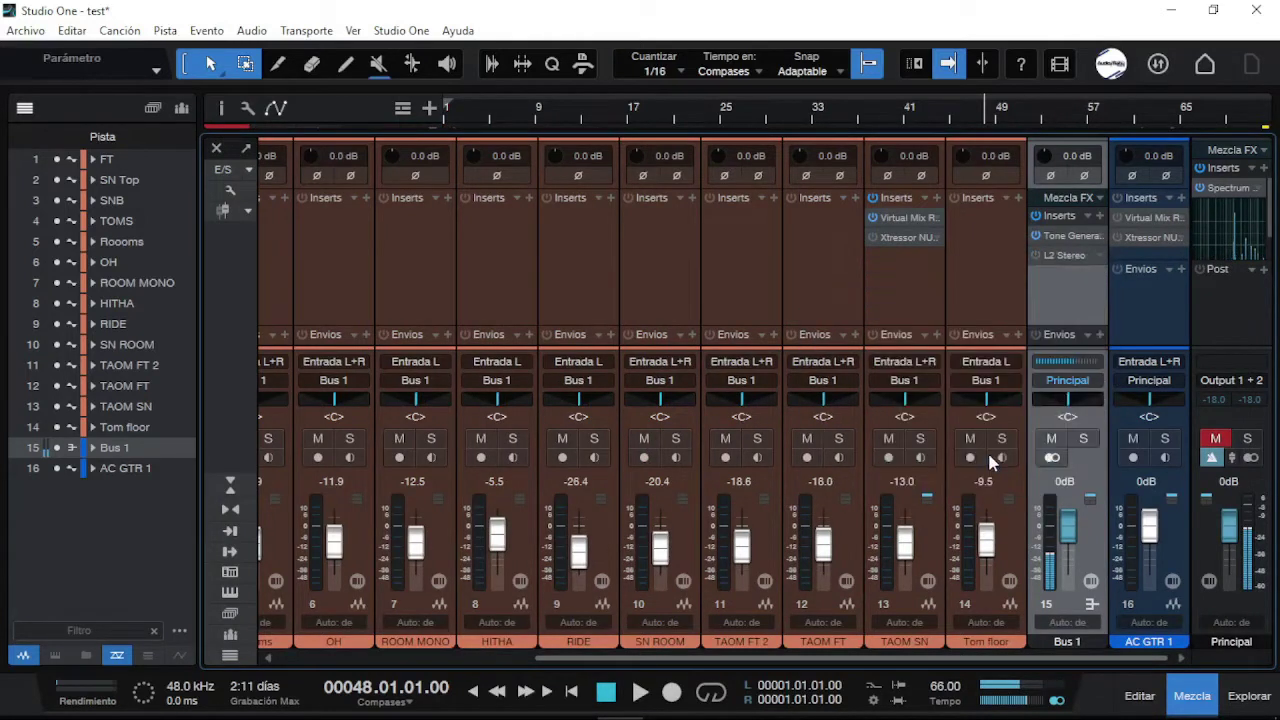
key("ctrl+z")
right_click(1100, 256)
left_click(1128, 410)
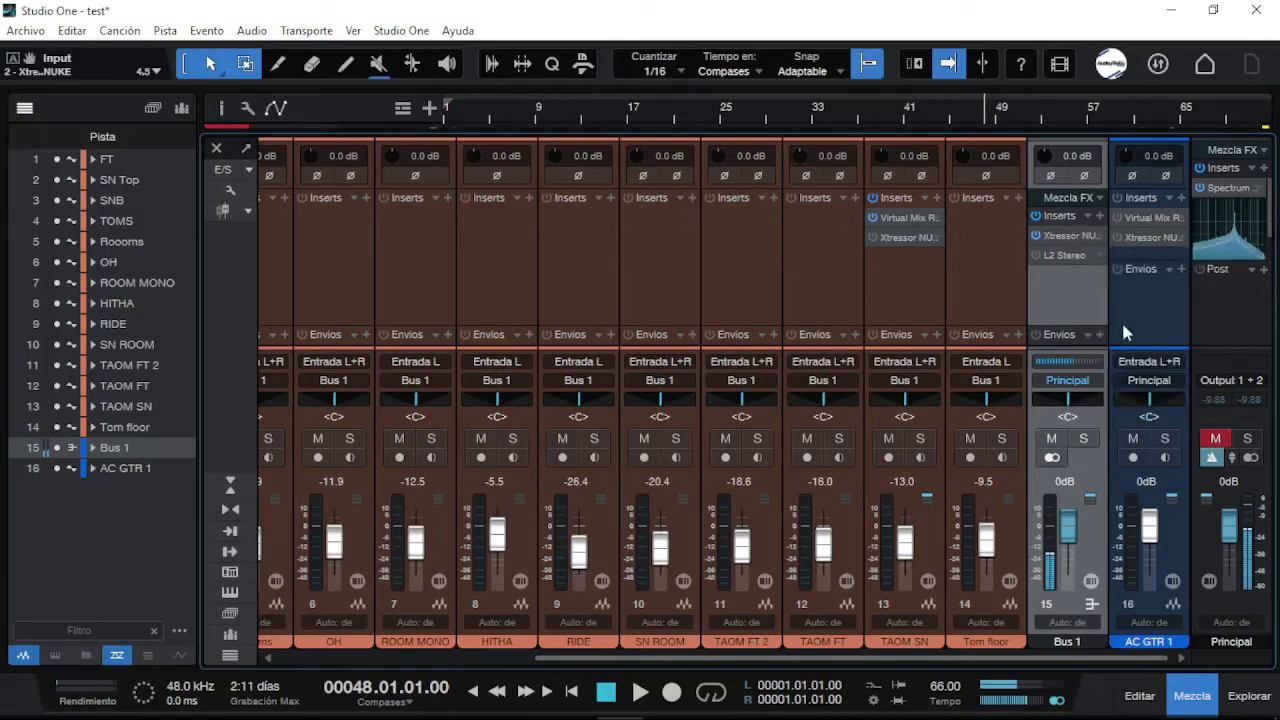
left_click(1074, 238)
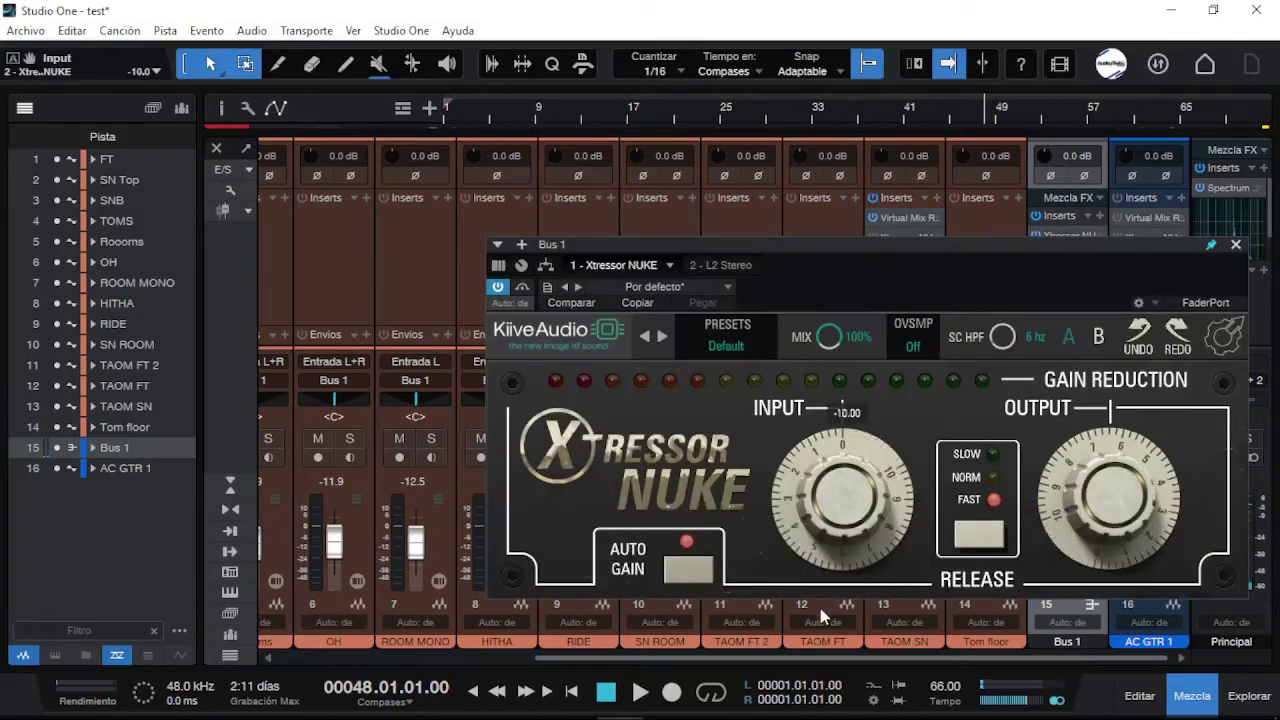
left_click(1236, 246)
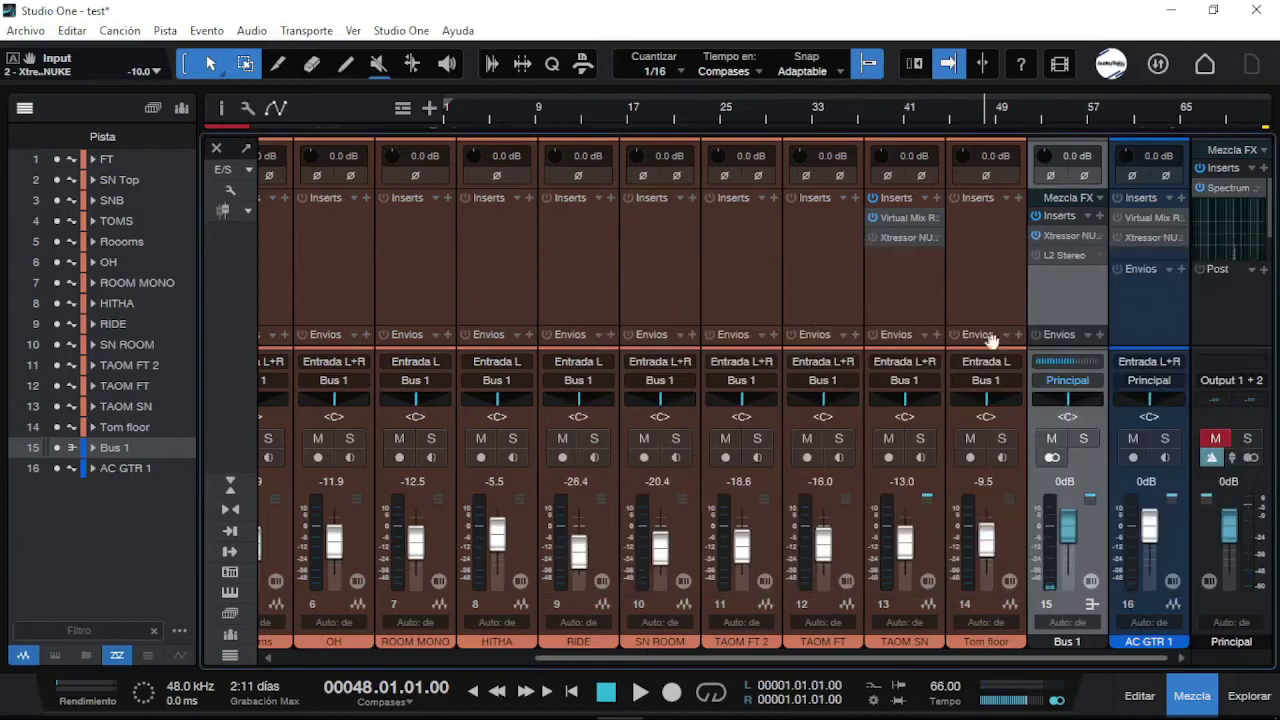
Solo TAOM SN, set its fader to +2.8 dB and open its Xtressor NUKE.
left_click(907, 217)
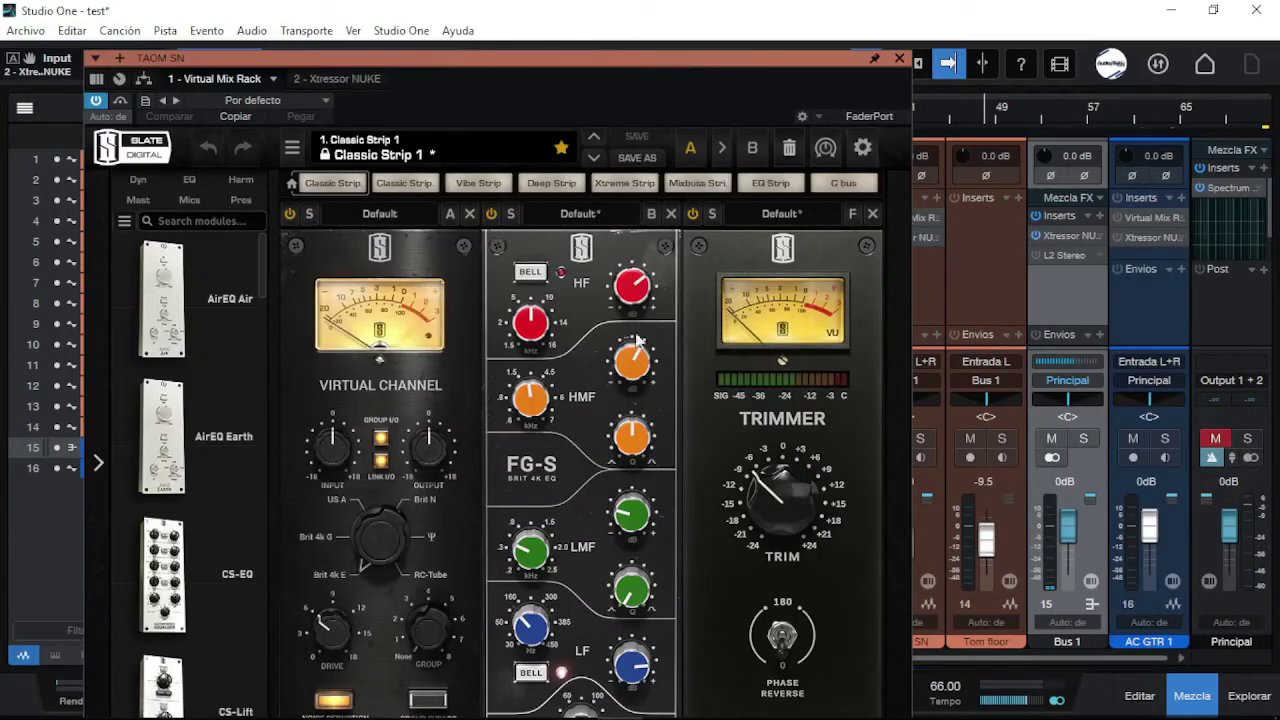
left_click_drag(819, 86, 639, 110)
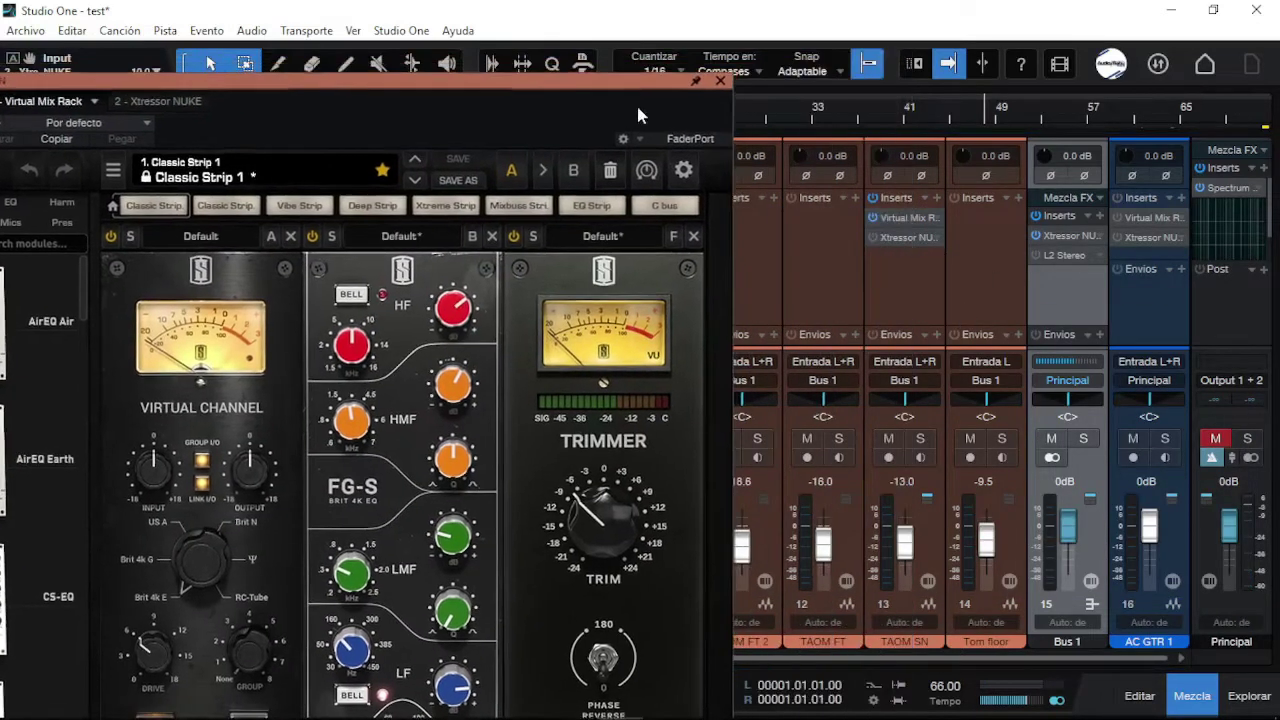
left_click(920, 438)
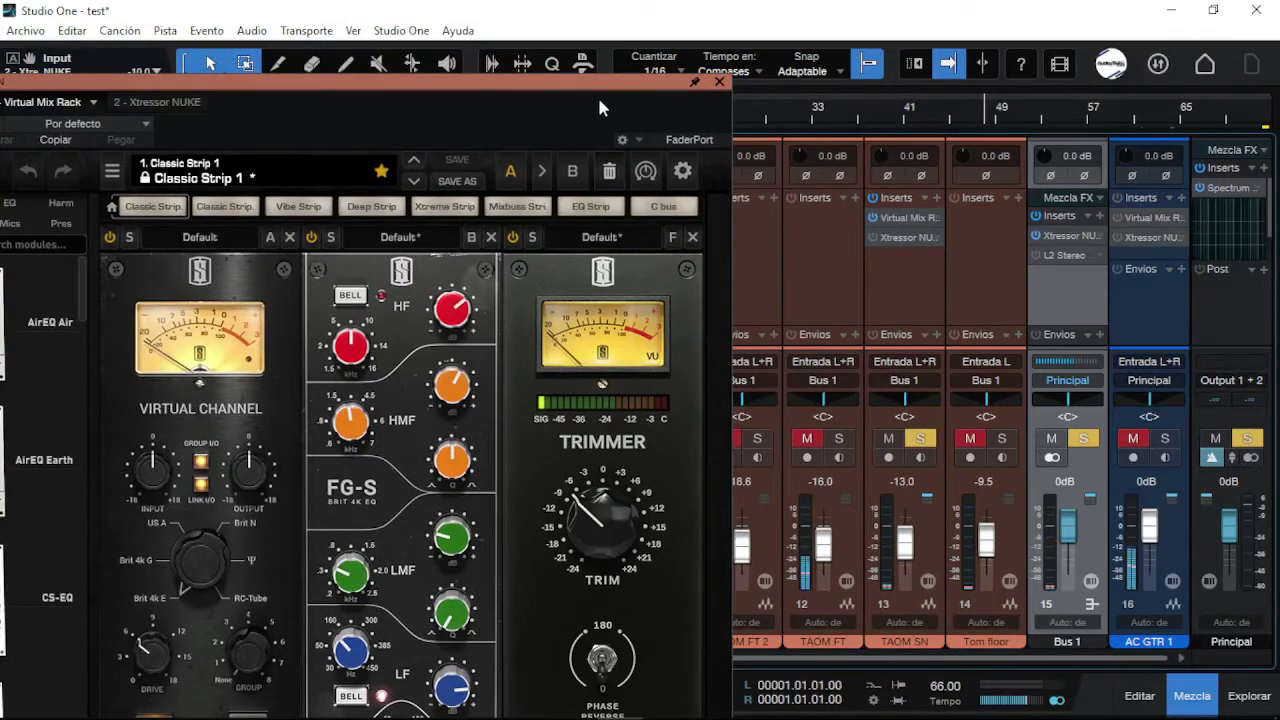
left_click_drag(623, 118, 680, 96)
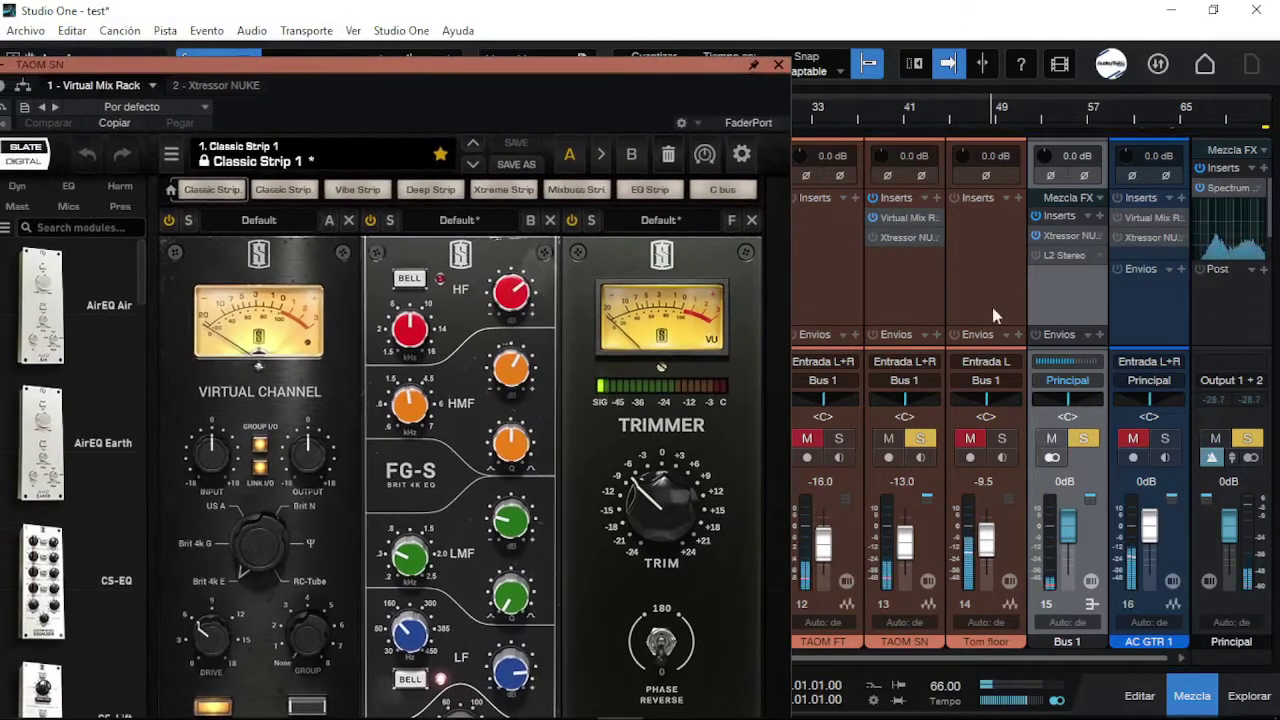
left_click_drag(904, 540, 910, 518)
left_click(900, 238)
left_click_drag(605, 66, 1005, 106)
Enable auto gain, compare bypass, cycle release speeds and raise TAOM SN's compressor input to about 8.3.
left_click(580, 432)
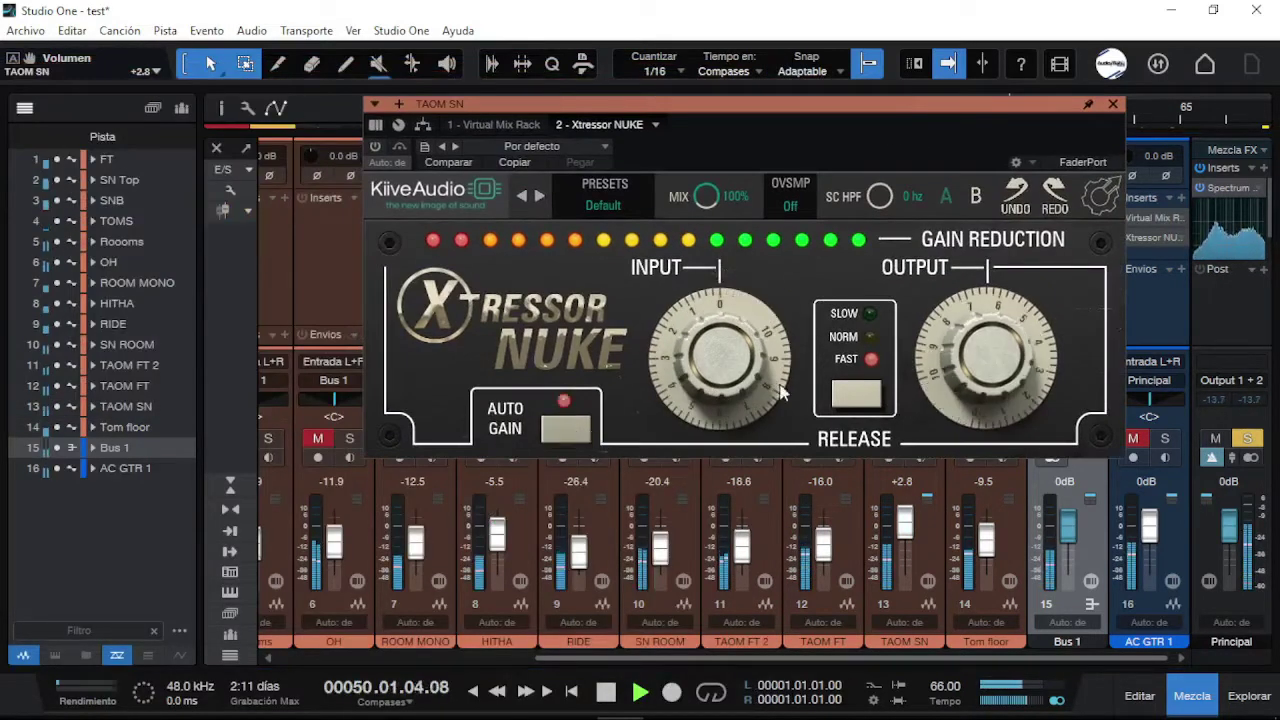
left_click(377, 150)
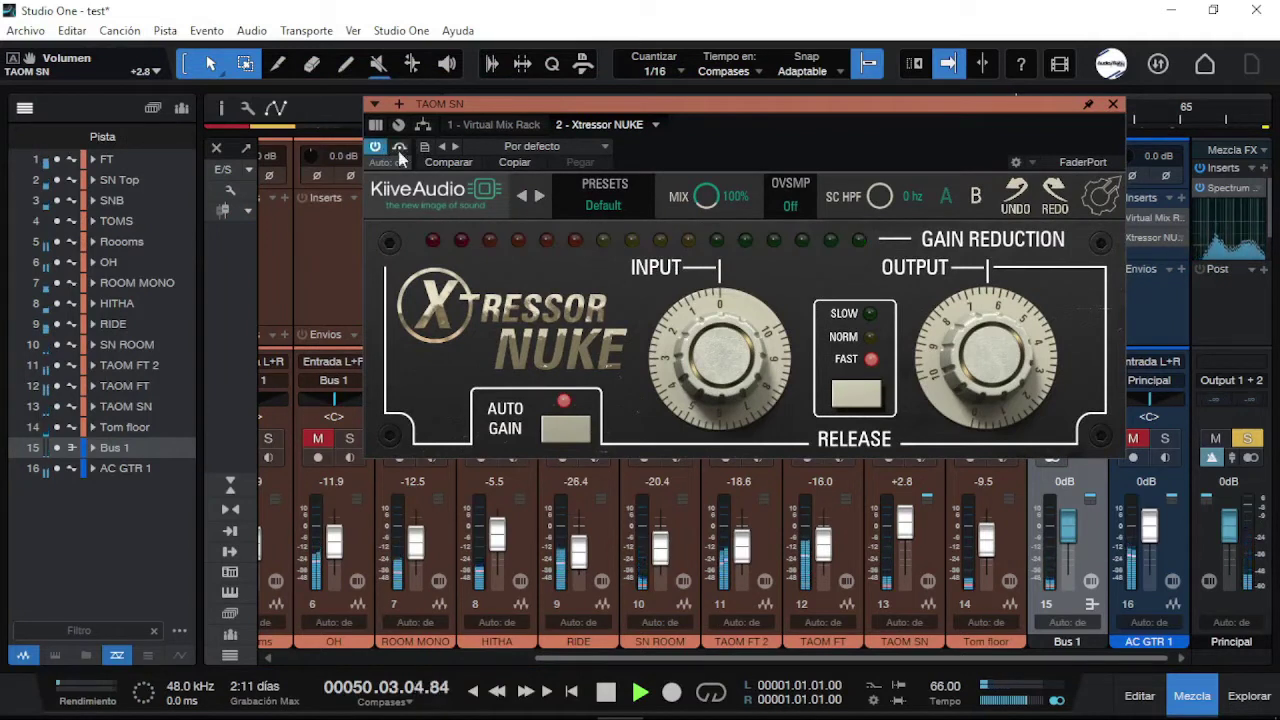
mouse_move(725, 305)
left_mouse_down()
mouse_move(748, 293)
mouse_move(758, 254)
mouse_move(722, 314)
left_mouse_up()
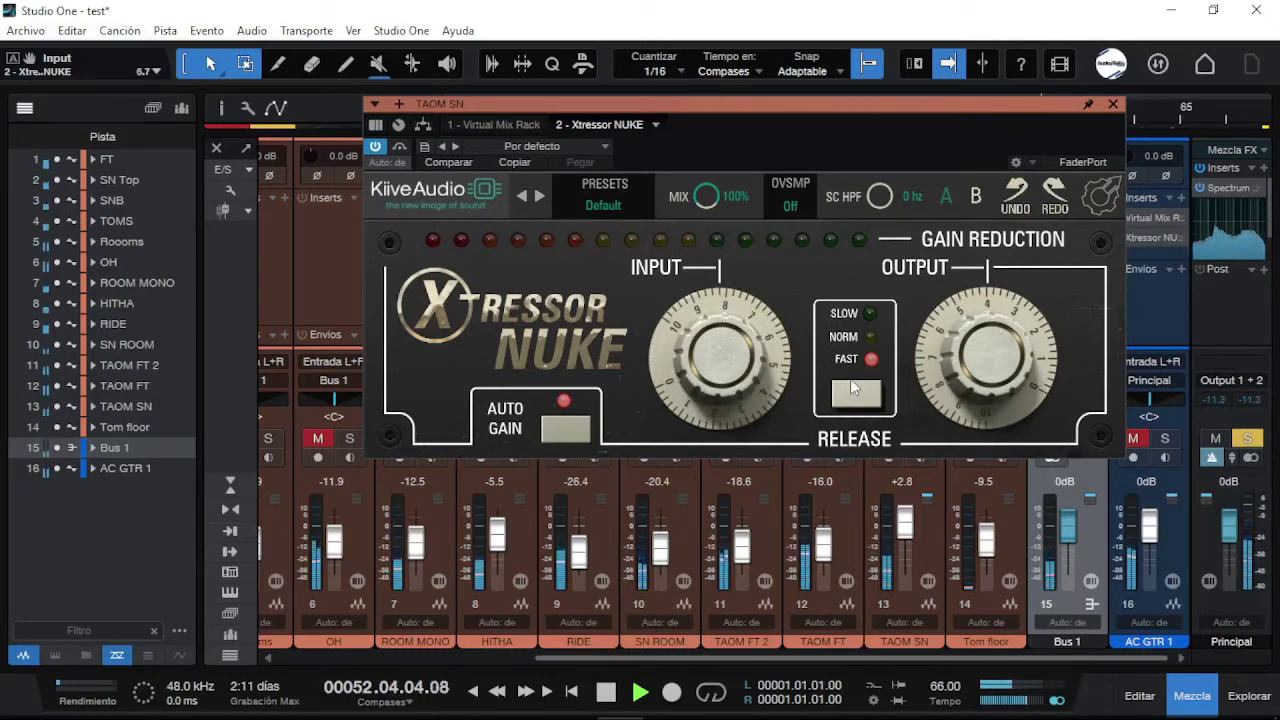
left_click(857, 397)
left_click(857, 397)
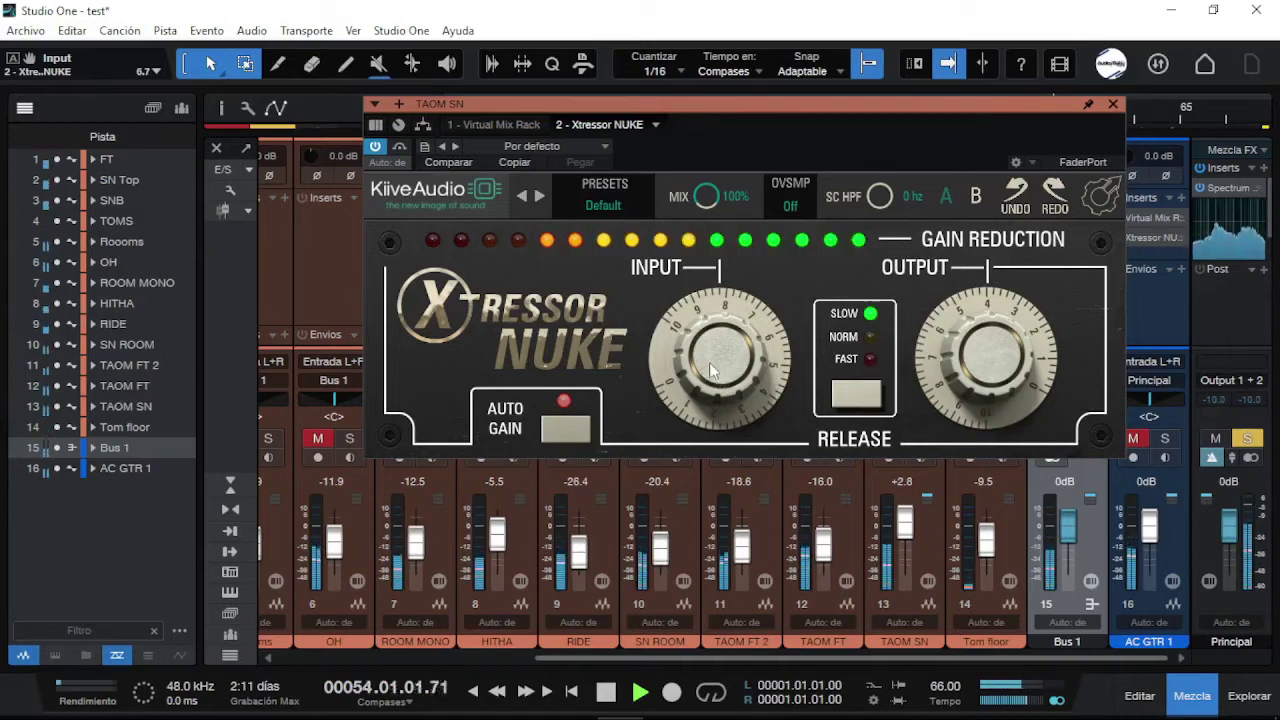
left_click(866, 396)
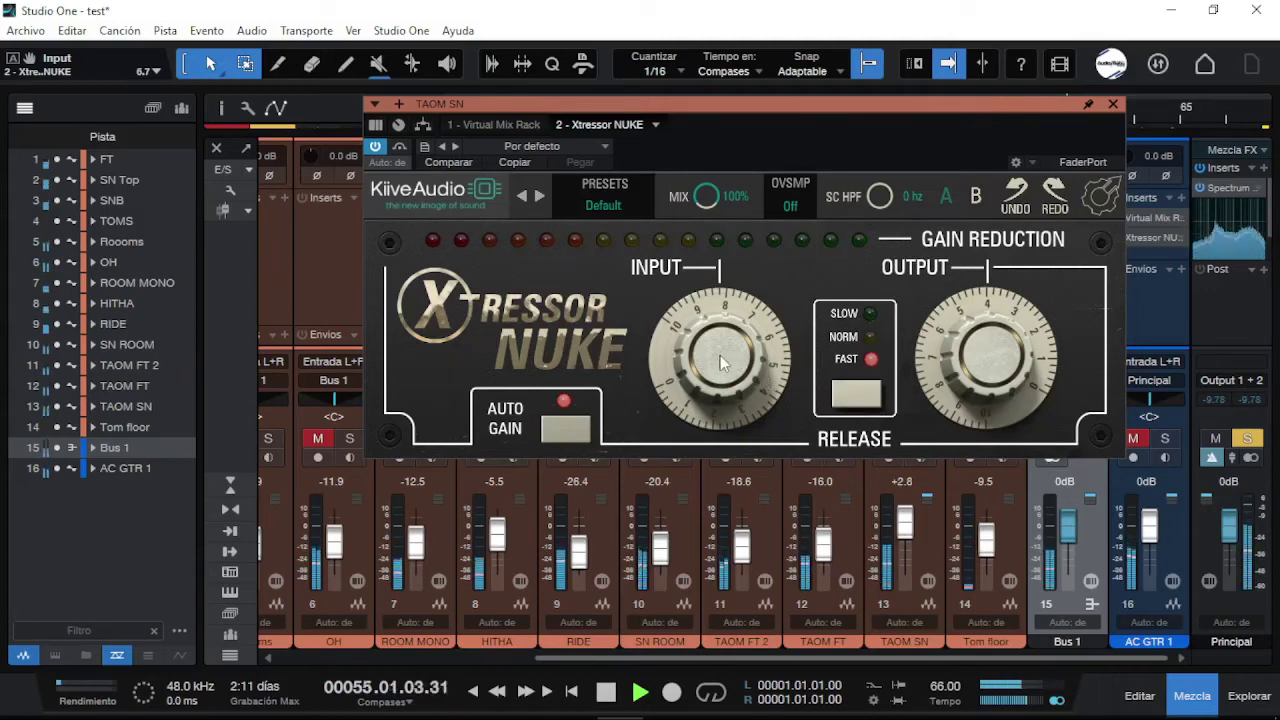
left_click_drag(717, 355, 720, 350)
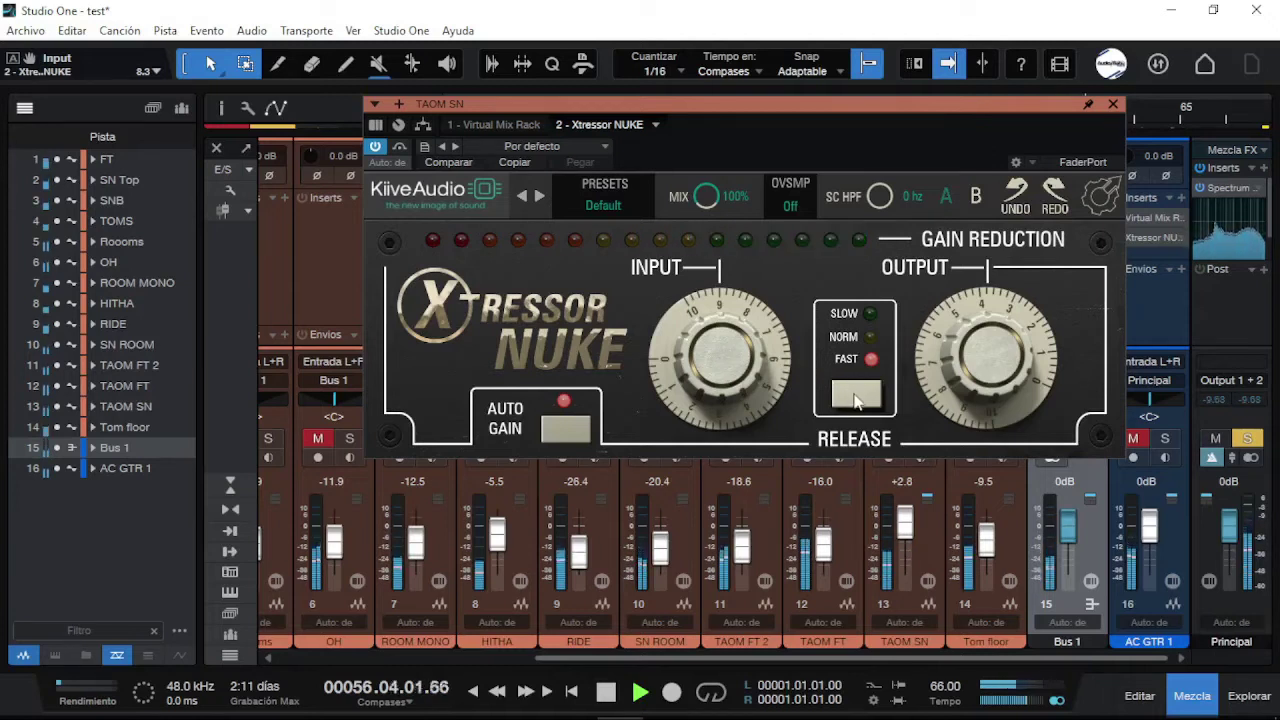
Settle release on NORM, stop playback, close the compressor and unsolo TAOM SN.
left_click(855, 398)
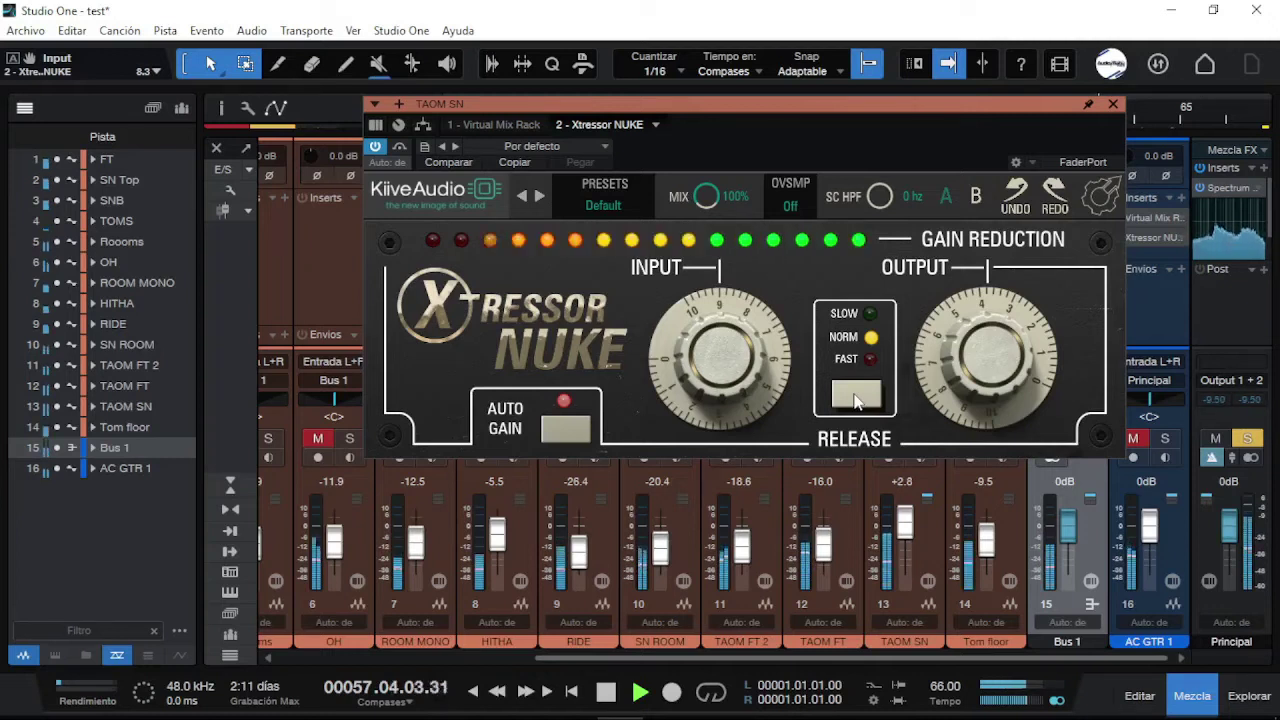
left_click(855, 398)
left_click(855, 398)
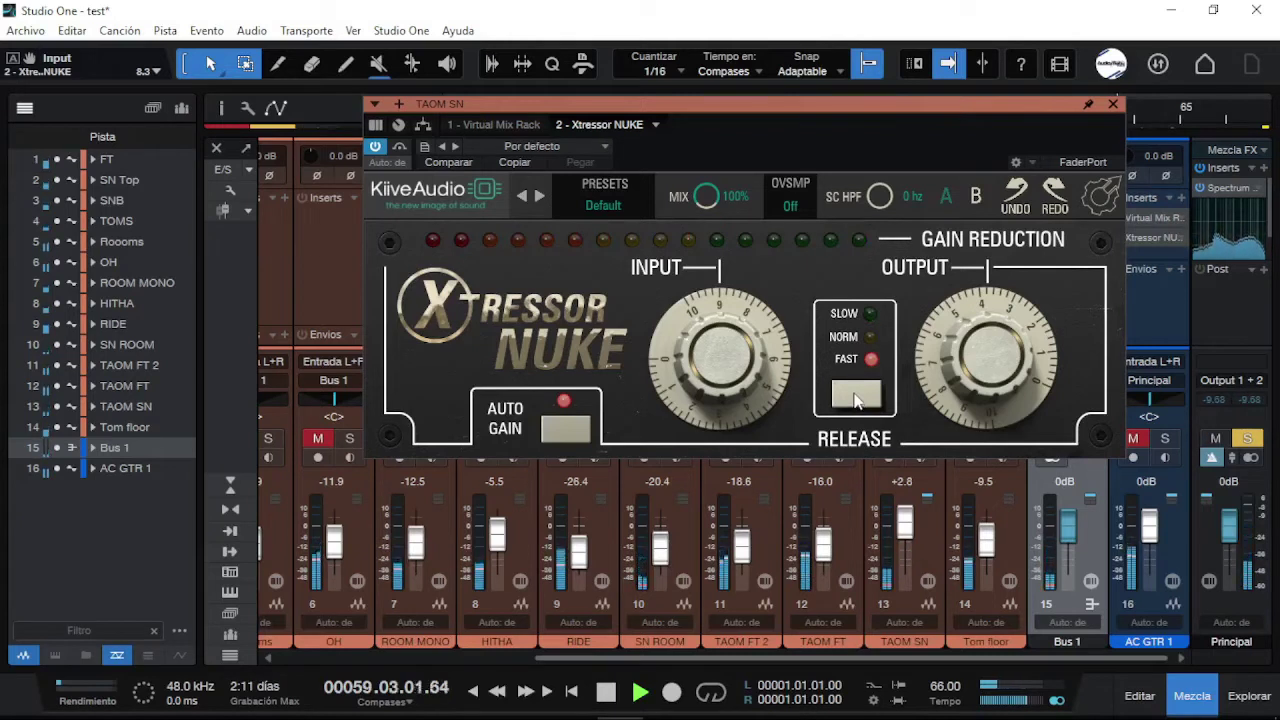
left_click(855, 398)
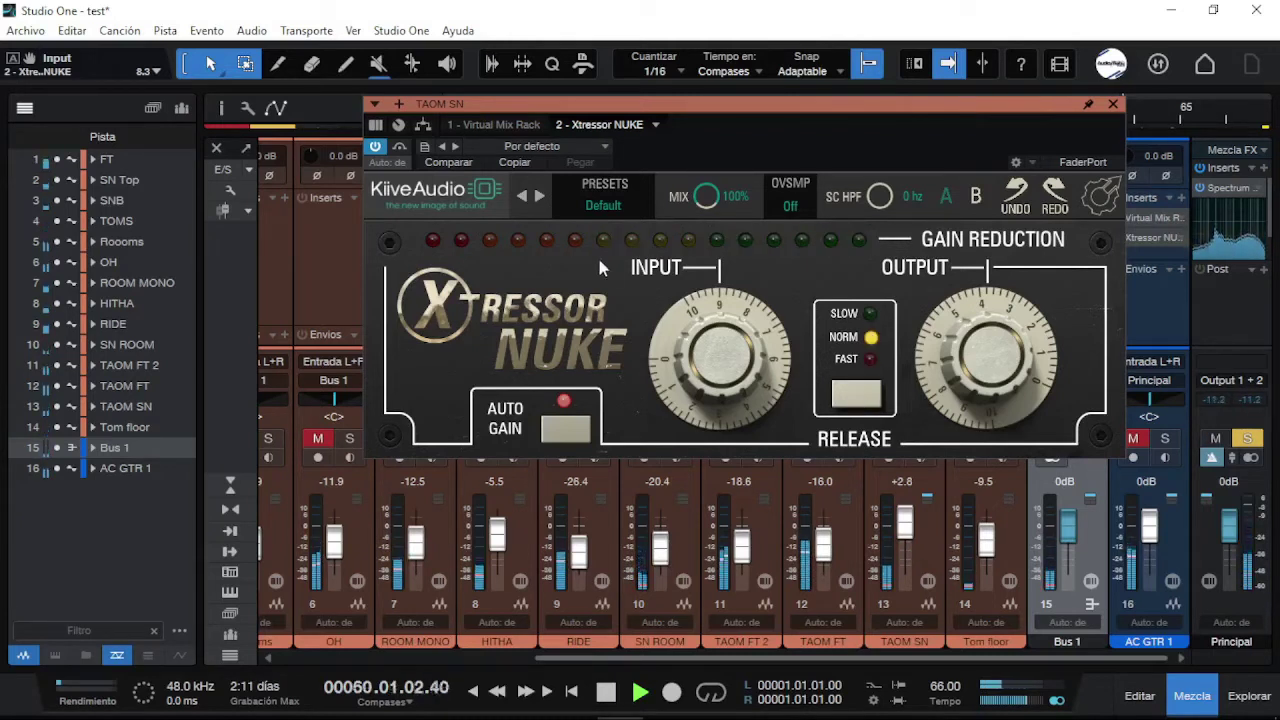
key("space")
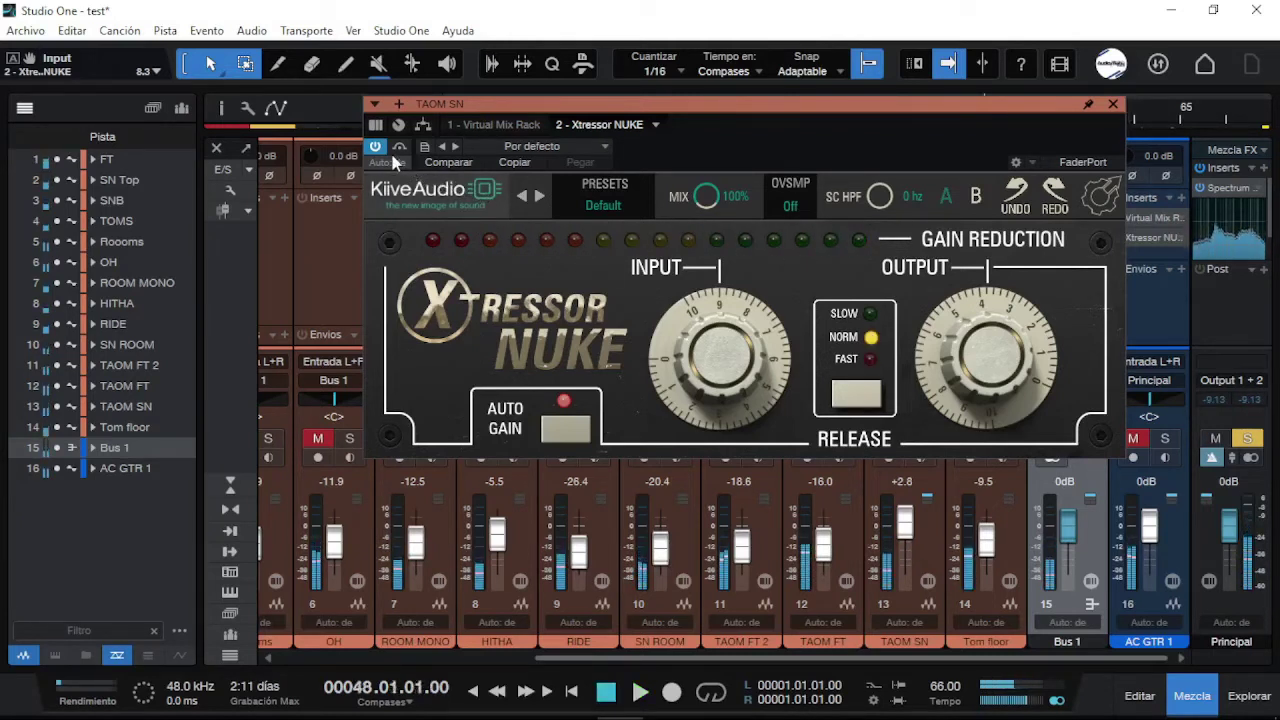
left_click(1114, 106)
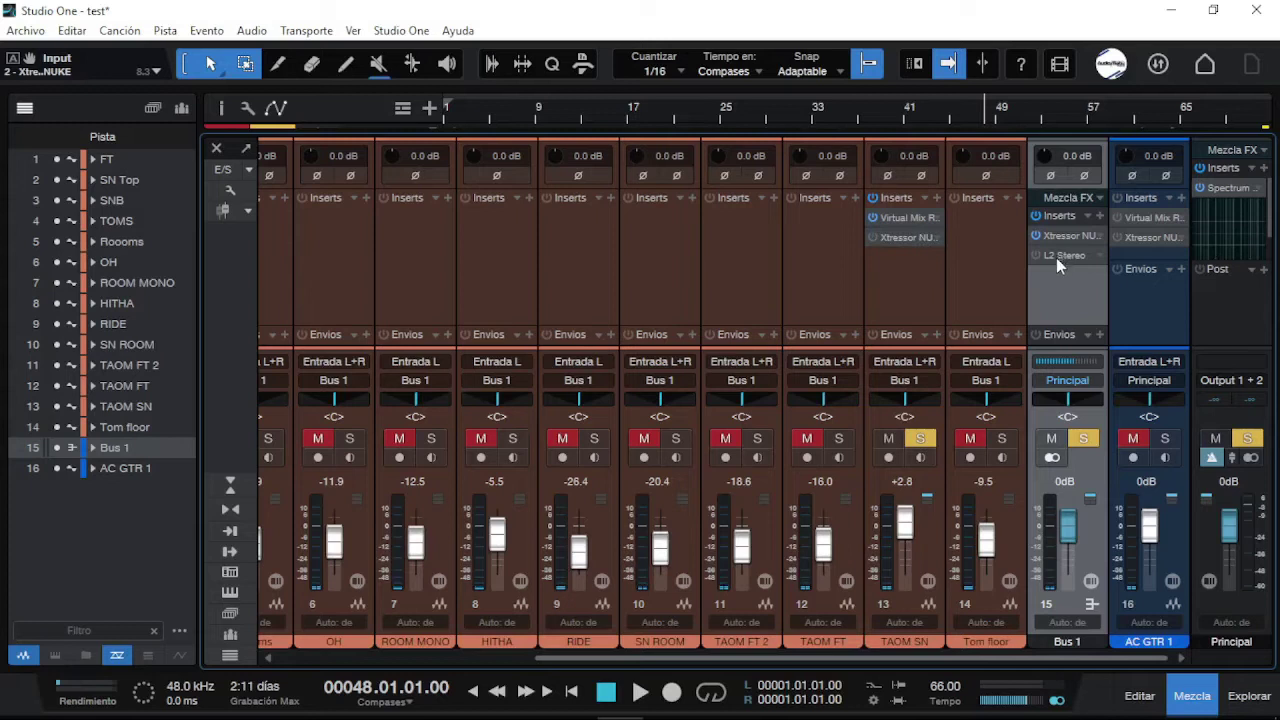
left_click(921, 439)
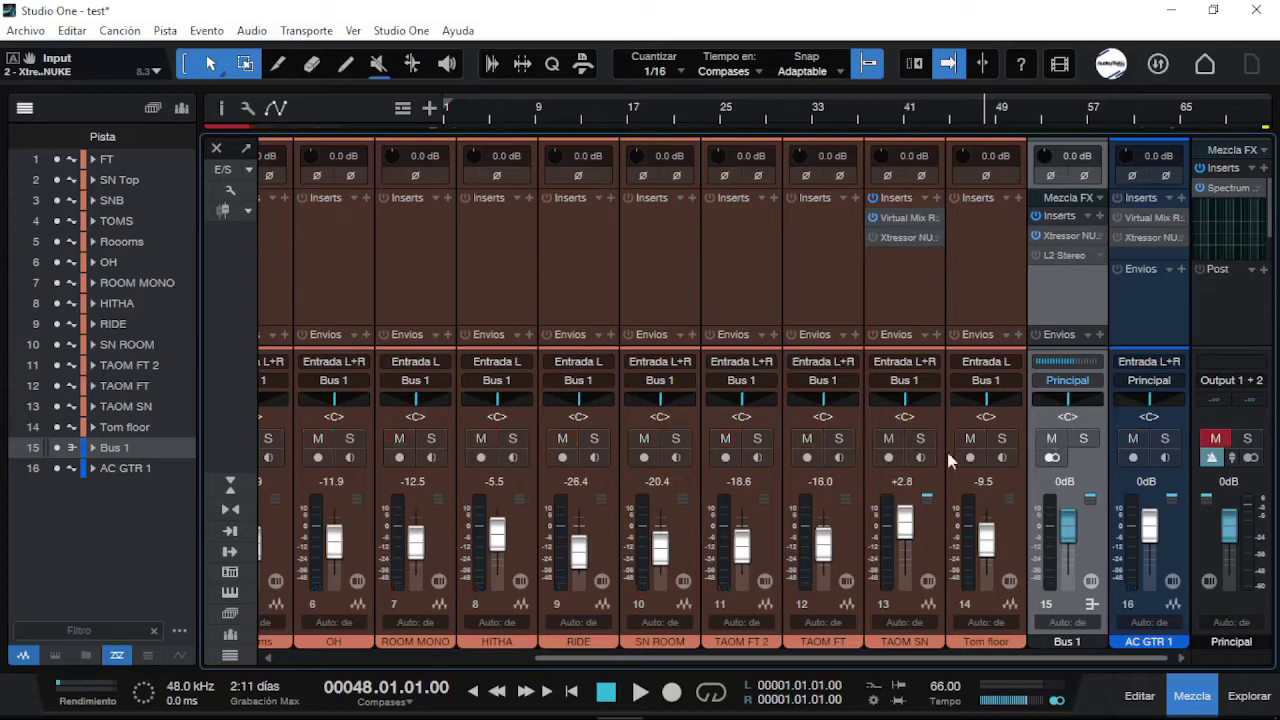
Lower TAOM SN to -5.0 dB, solo Bus 1, start playback and open its Xtressor NUKE.
left_click_drag(905, 520, 905, 527)
left_click(1083, 438)
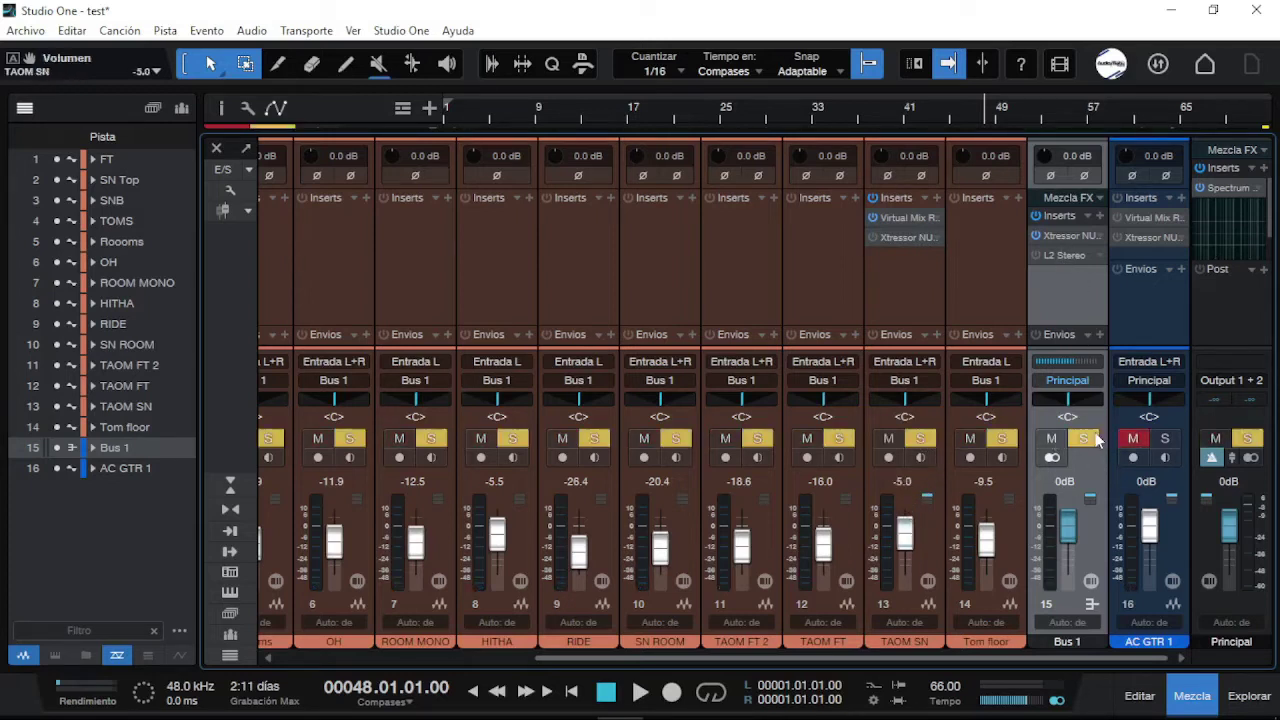
key("space")
left_click(1063, 237)
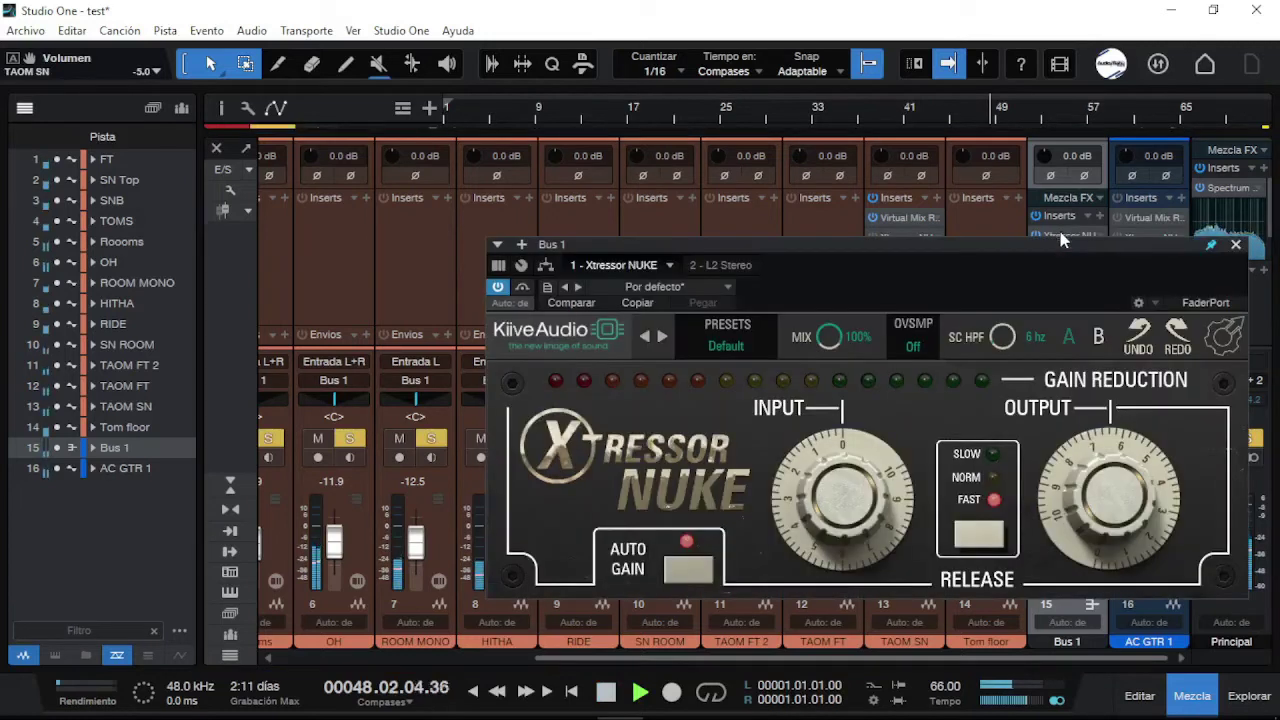
left_click_drag(940, 274, 868, 166)
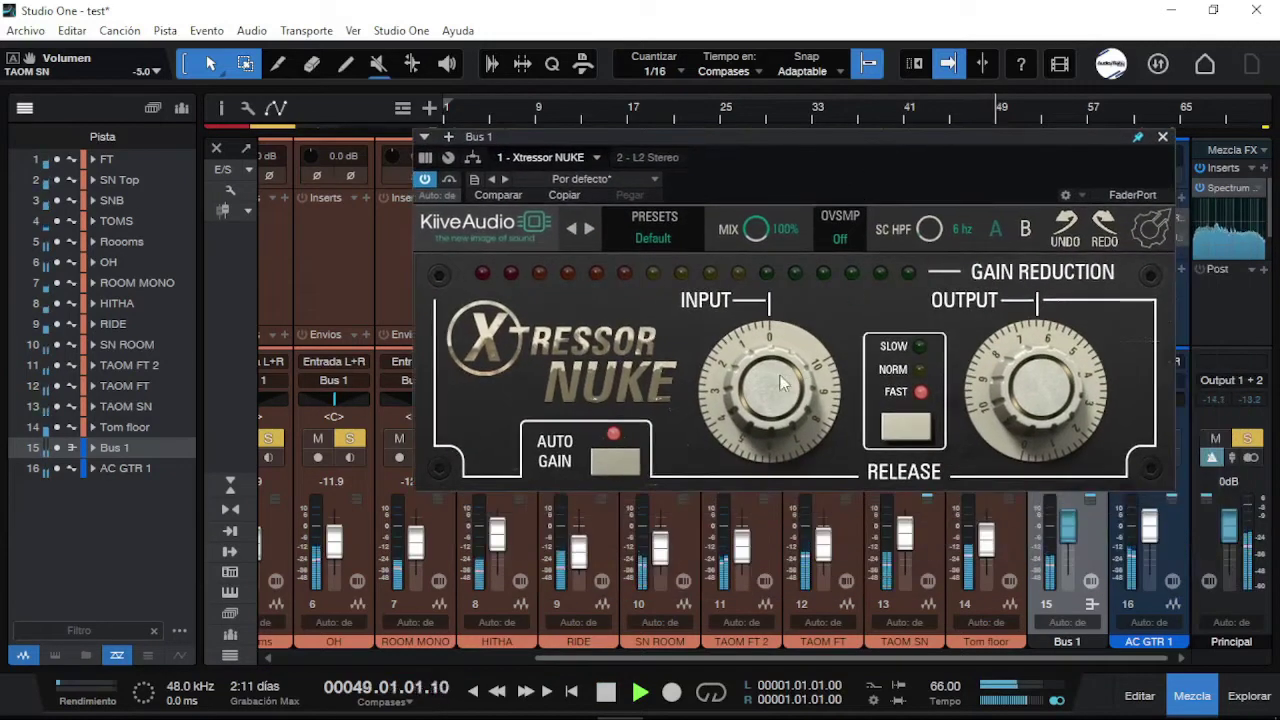
Raise Bus 1's compressor input to about 7.7, set release to SLOW and A/B the bypass.
left_click_drag(759, 407, 766, 345)
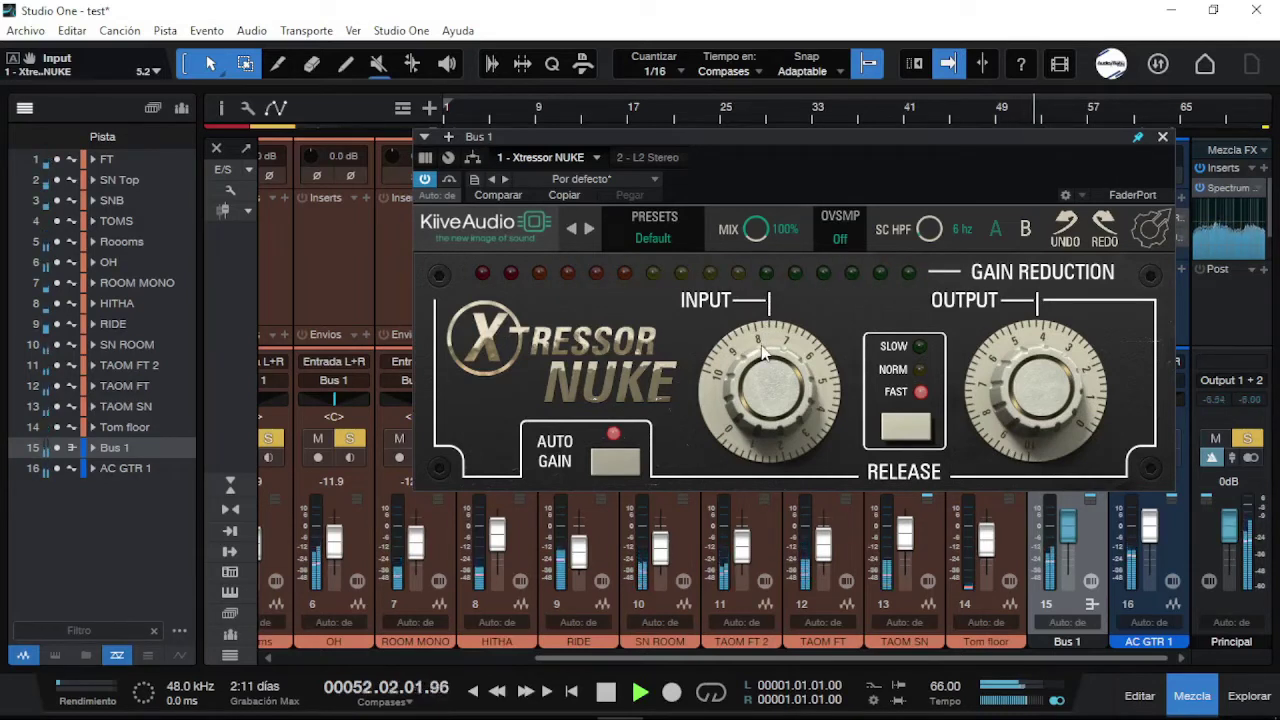
left_click(908, 428)
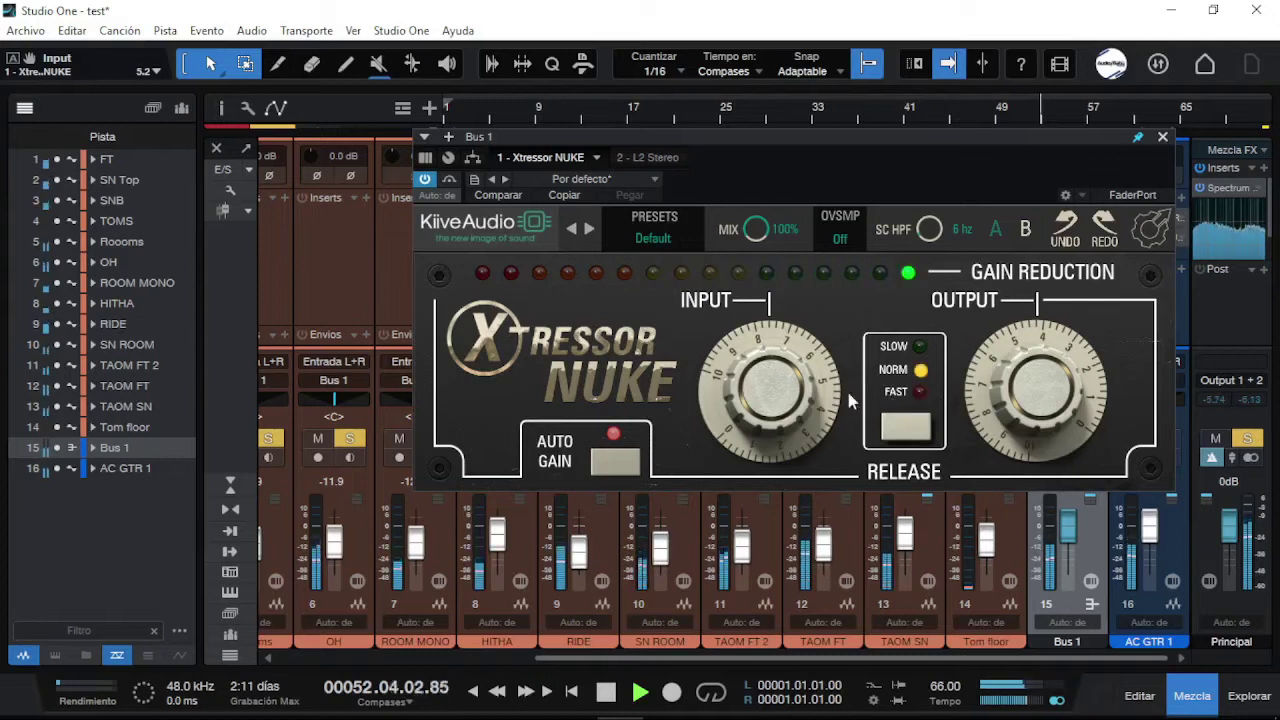
left_click_drag(772, 380, 732, 402)
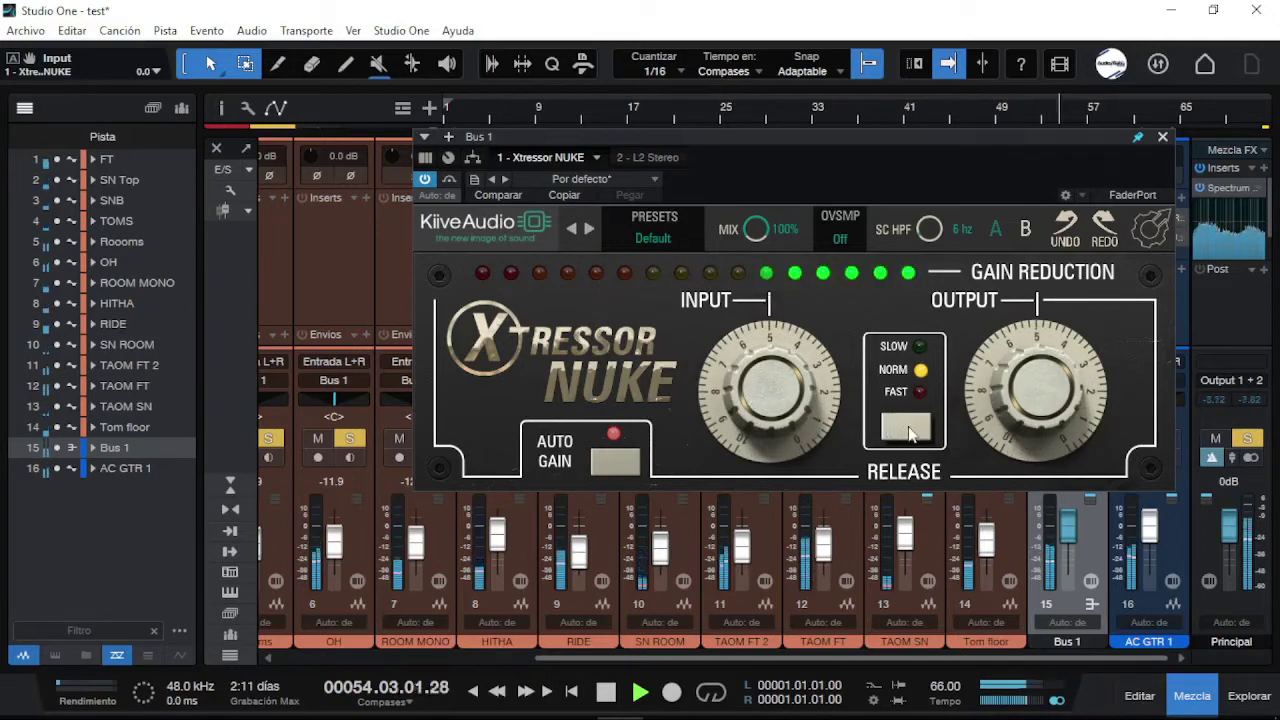
left_click(425, 180)
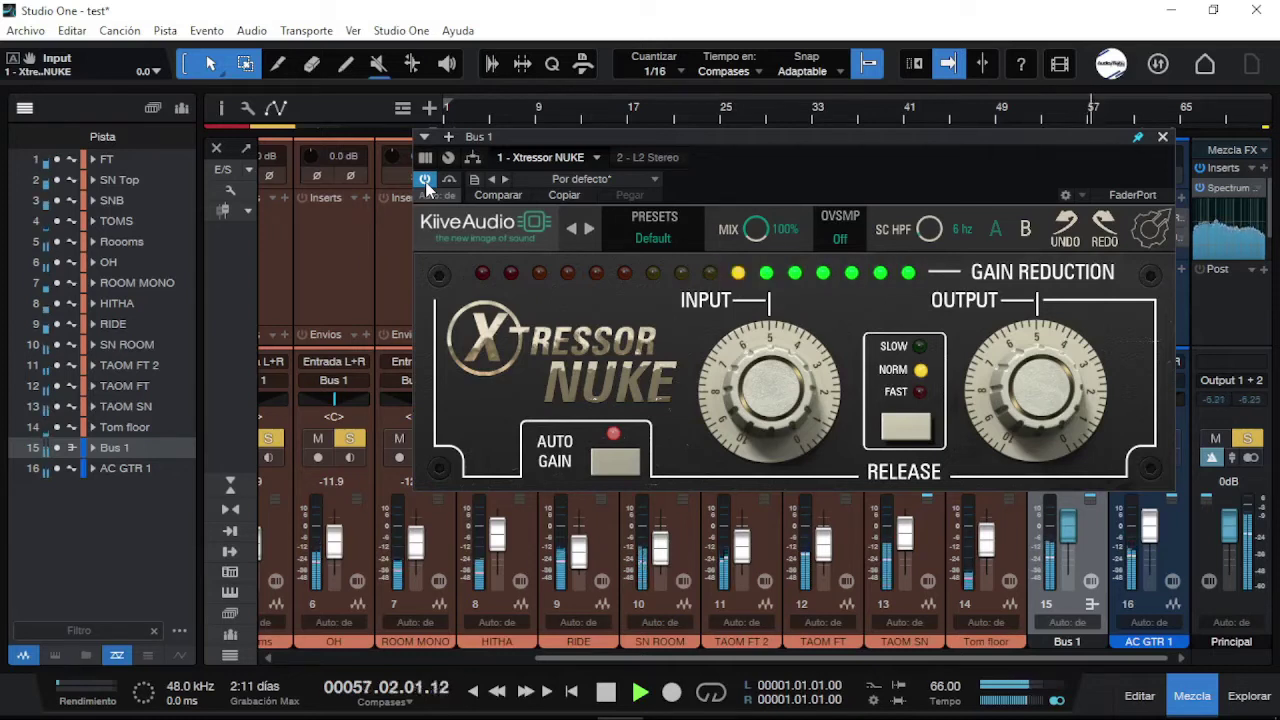
left_click(905, 427)
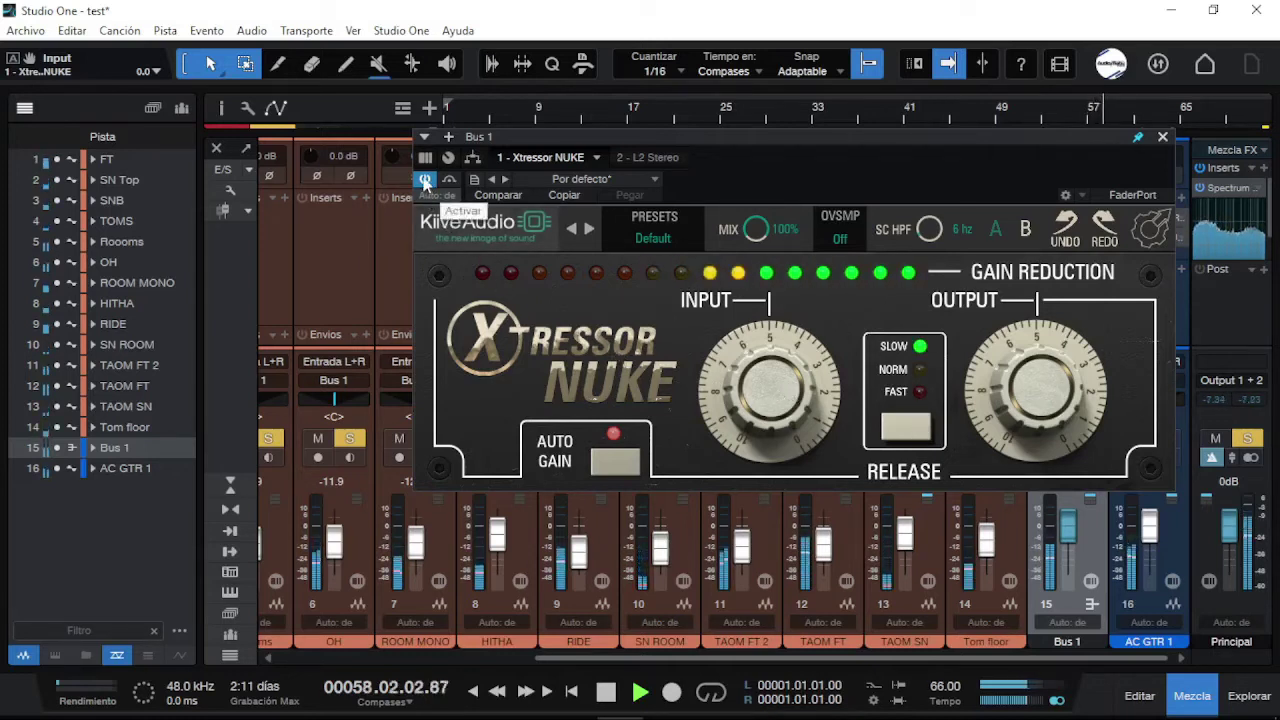
left_click(425, 180)
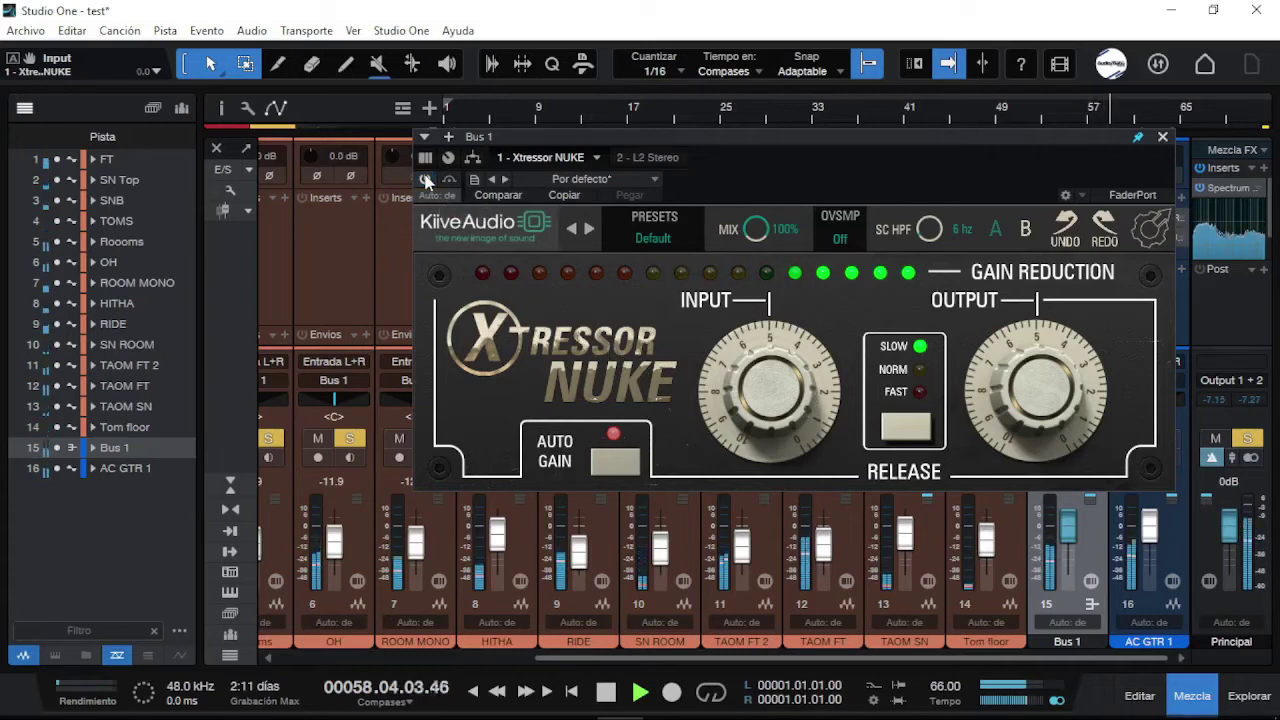
left_click(425, 180)
Turn auto gain off, set output to about -2.1 and compare with bypass.
left_click(617, 462)
left_click_drag(1037, 368, 1037, 362)
left_click(425, 180)
left_click(425, 180)
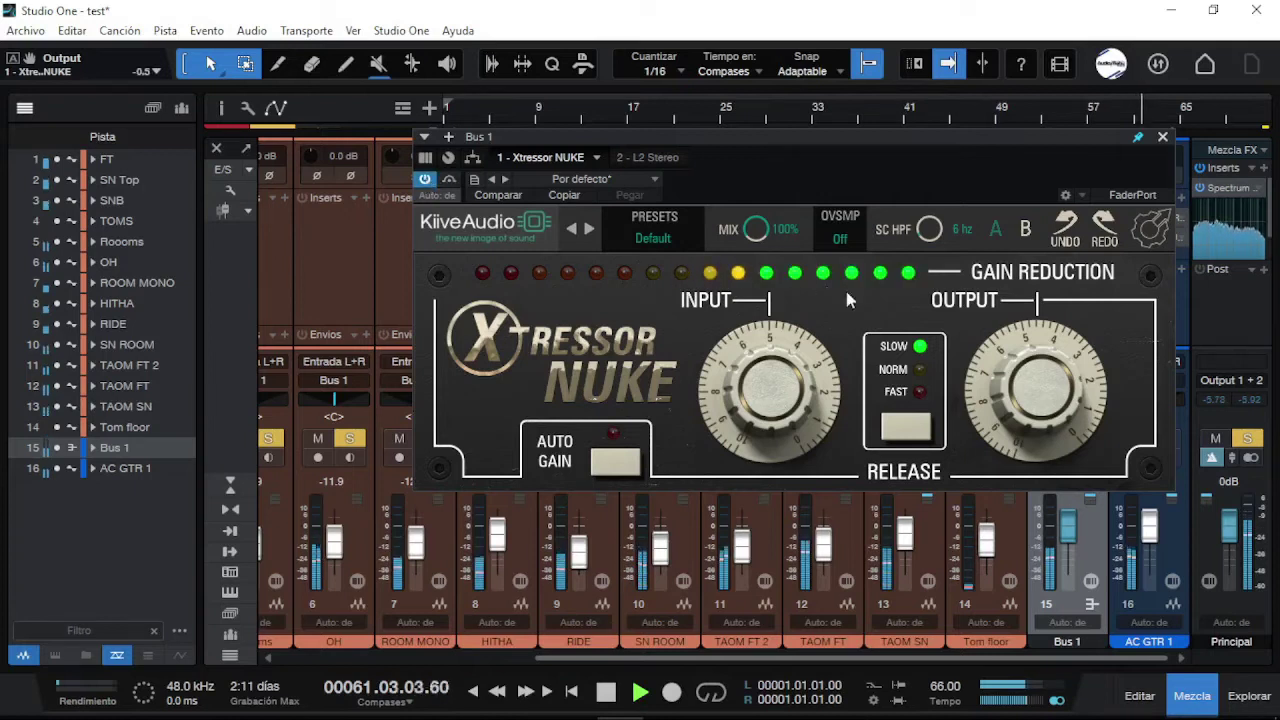
Switch release to FAST, compare against the dry drums, then stop playback.
left_click(884, 427)
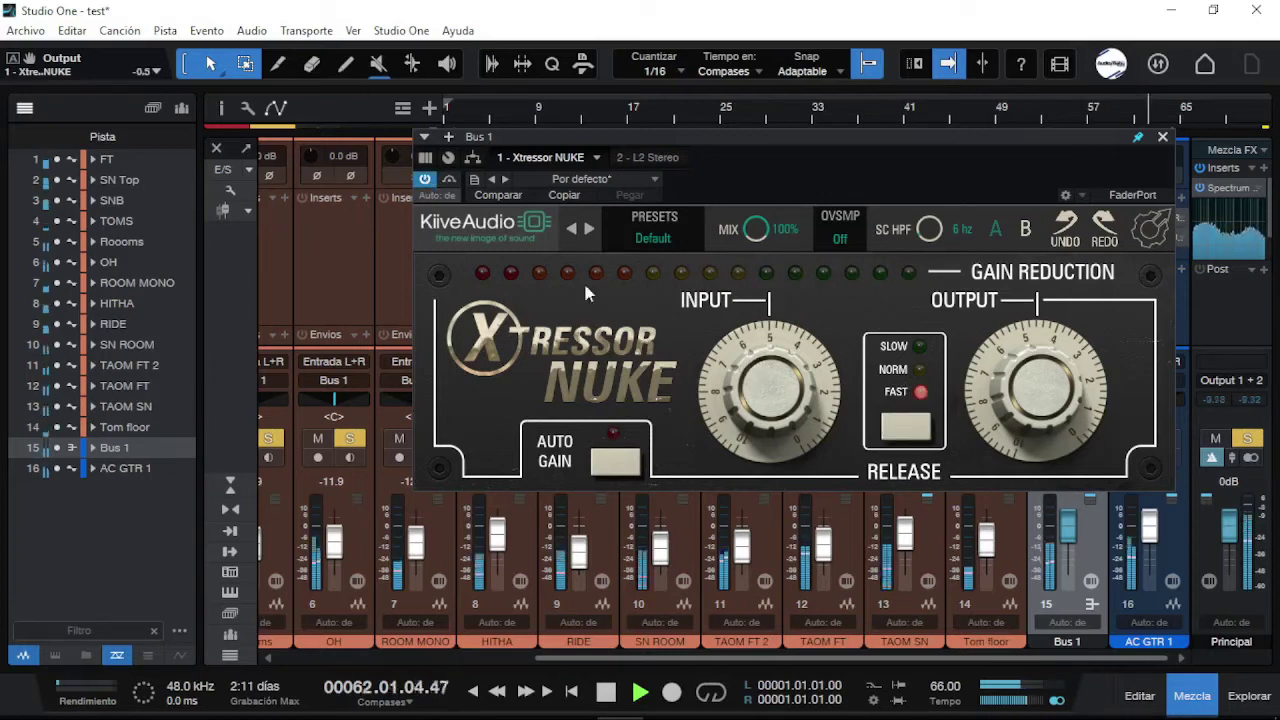
left_click(425, 180)
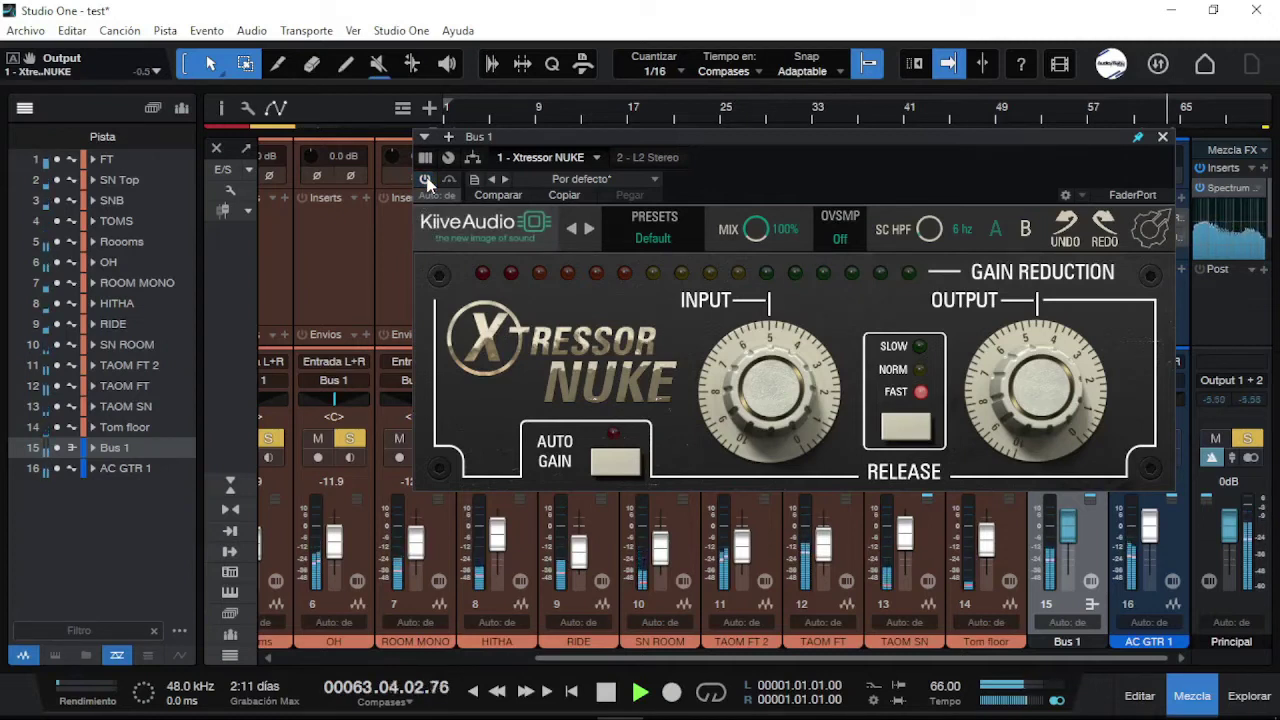
left_click(425, 180)
key("space")
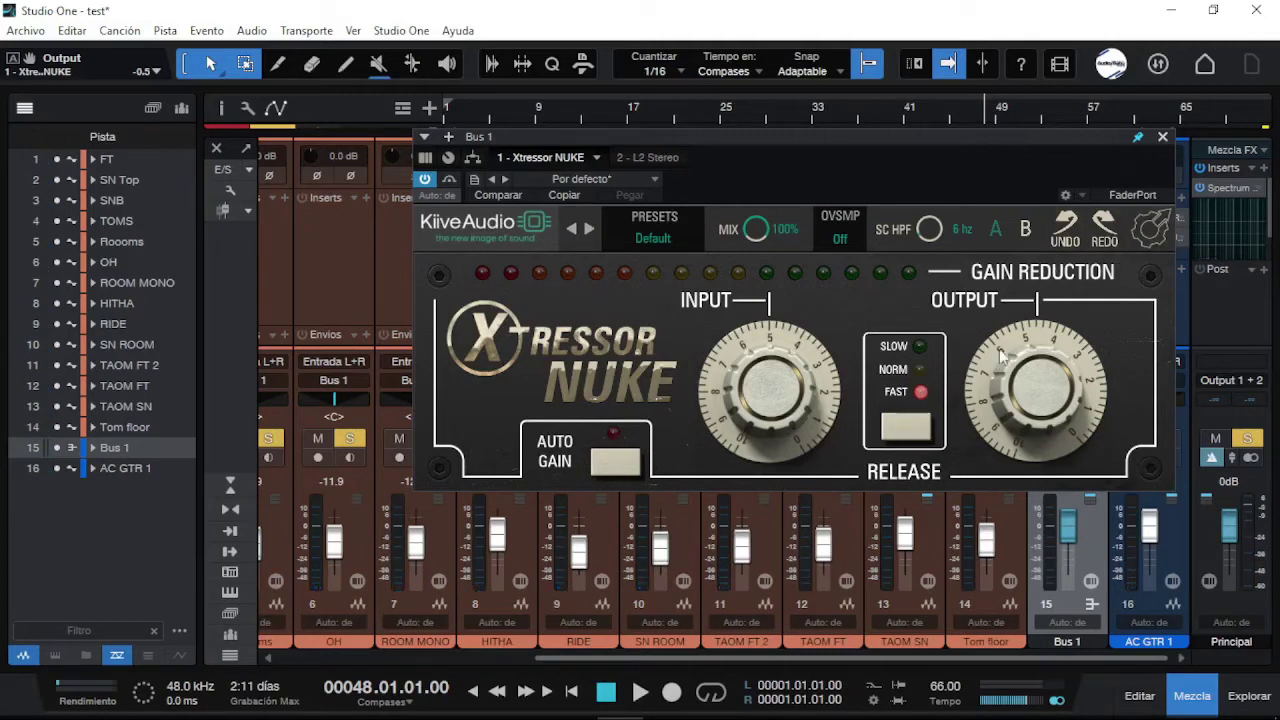
Close the Bus 1 compressor, unmute AC GTR 1, unsolo Bus 1 and solo AC GTR 1.
left_click(1165, 142)
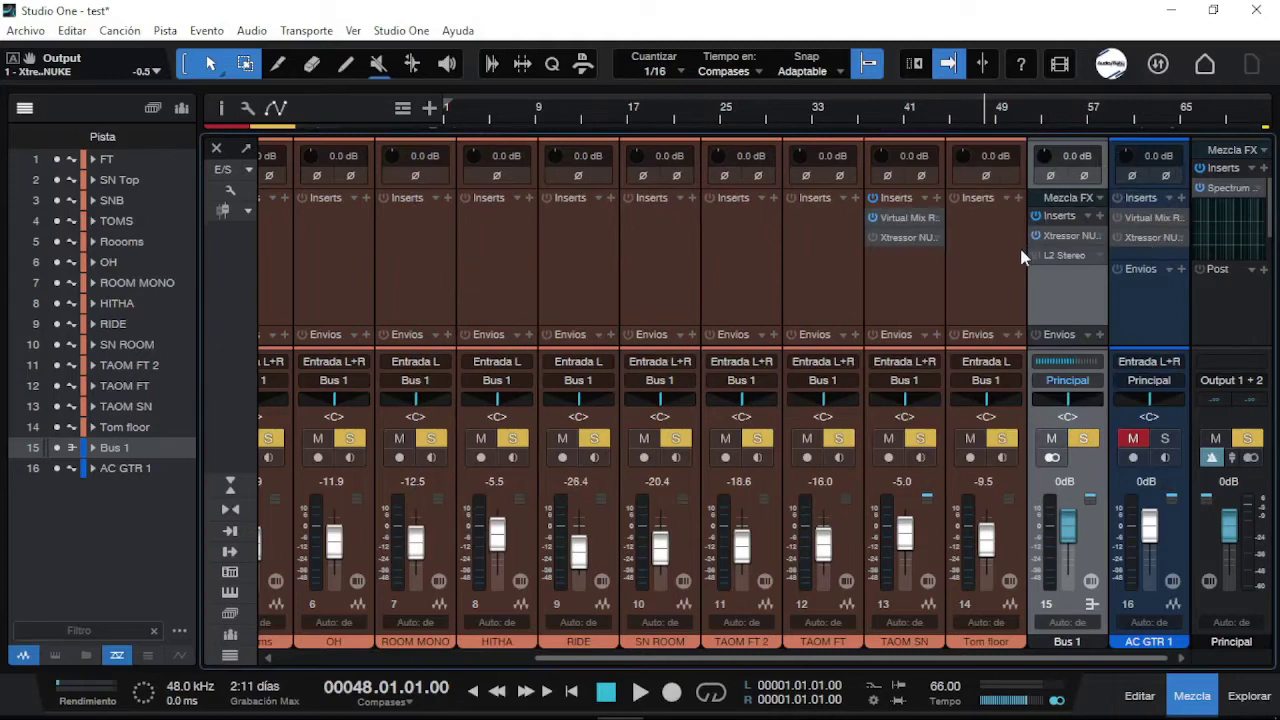
left_click(1136, 436)
left_click(1215, 438)
left_click(1168, 440)
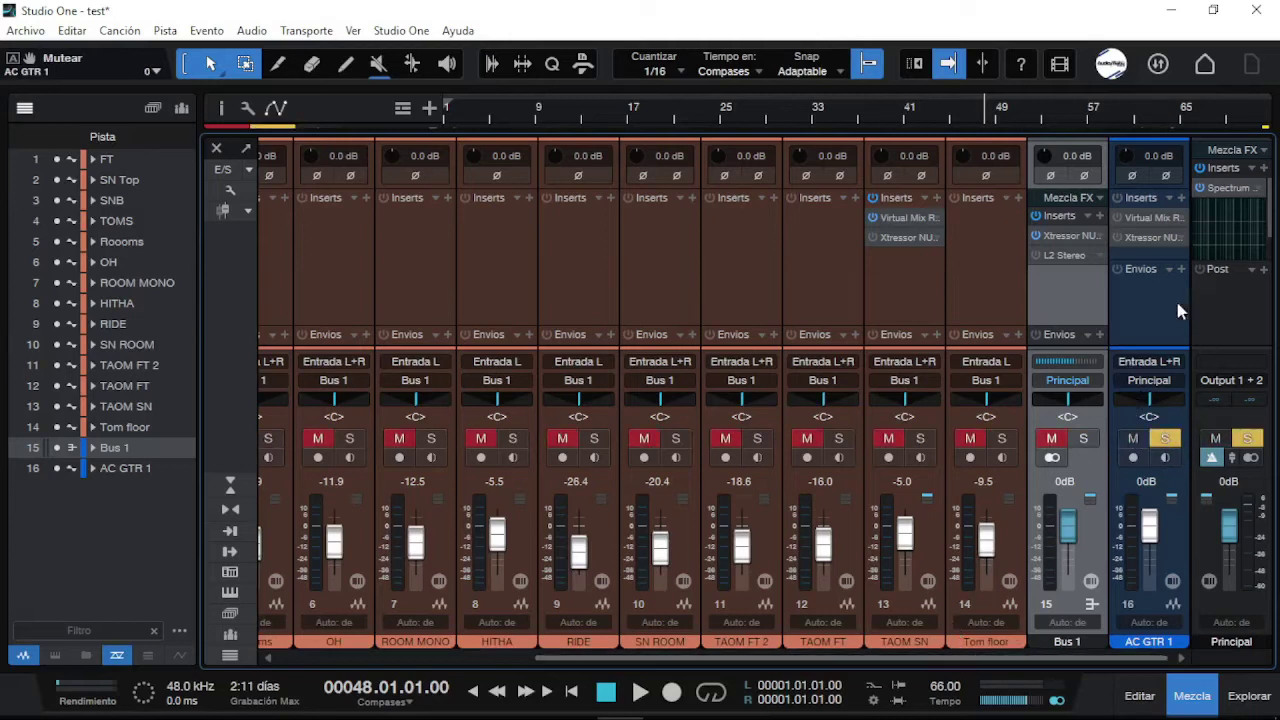
Open AC GTR 1's Virtual Mix Rack on Classic Strip 1, move it left and start playback.
left_click(1150, 221)
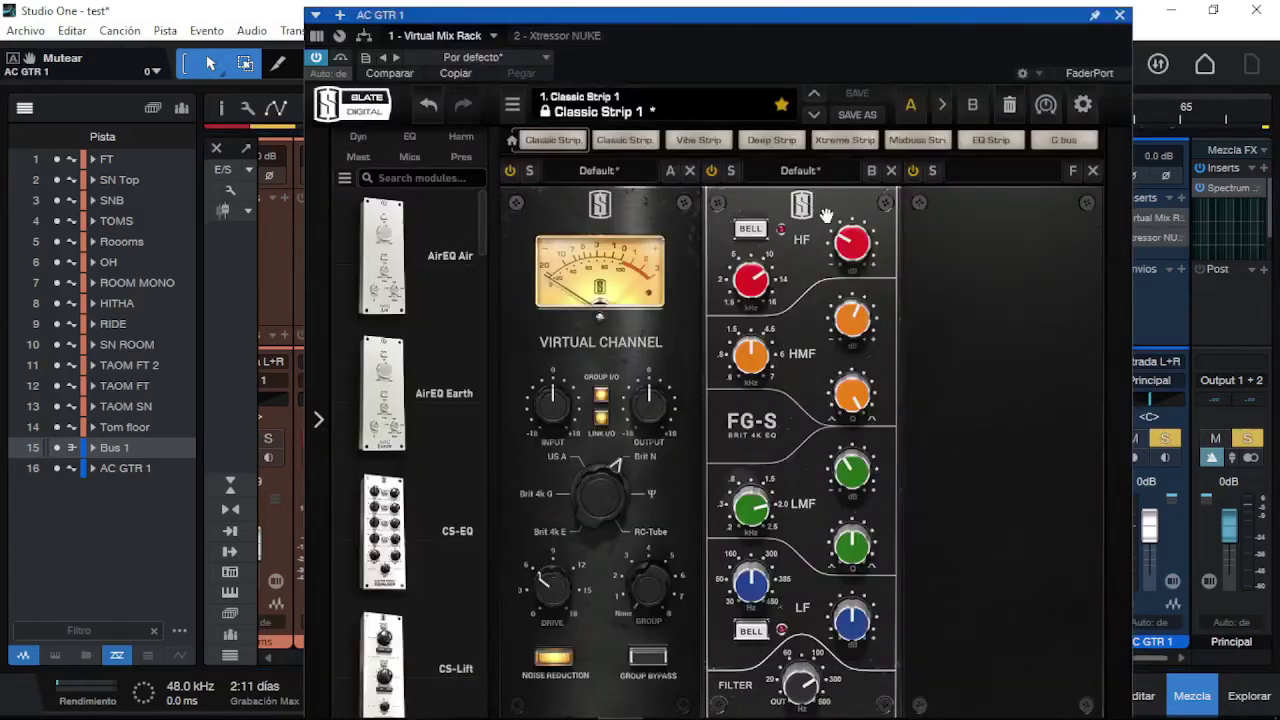
left_click_drag(943, 40, 749, 34)
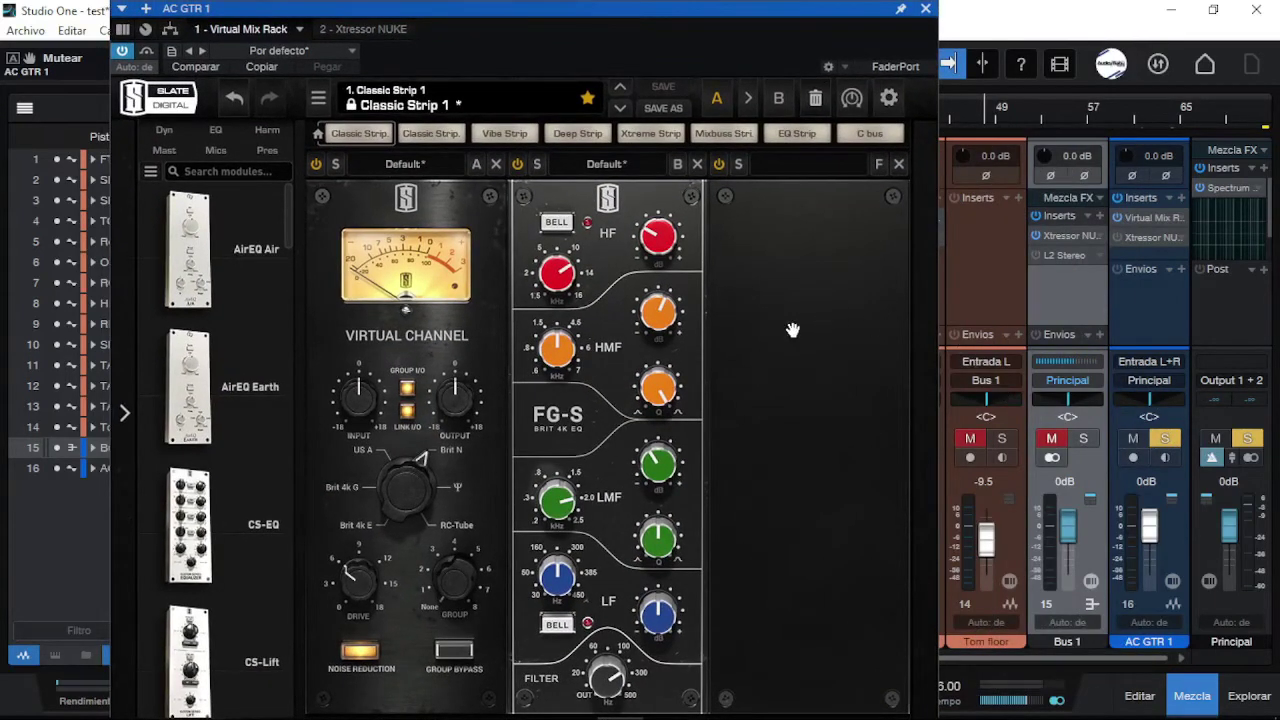
key("space")
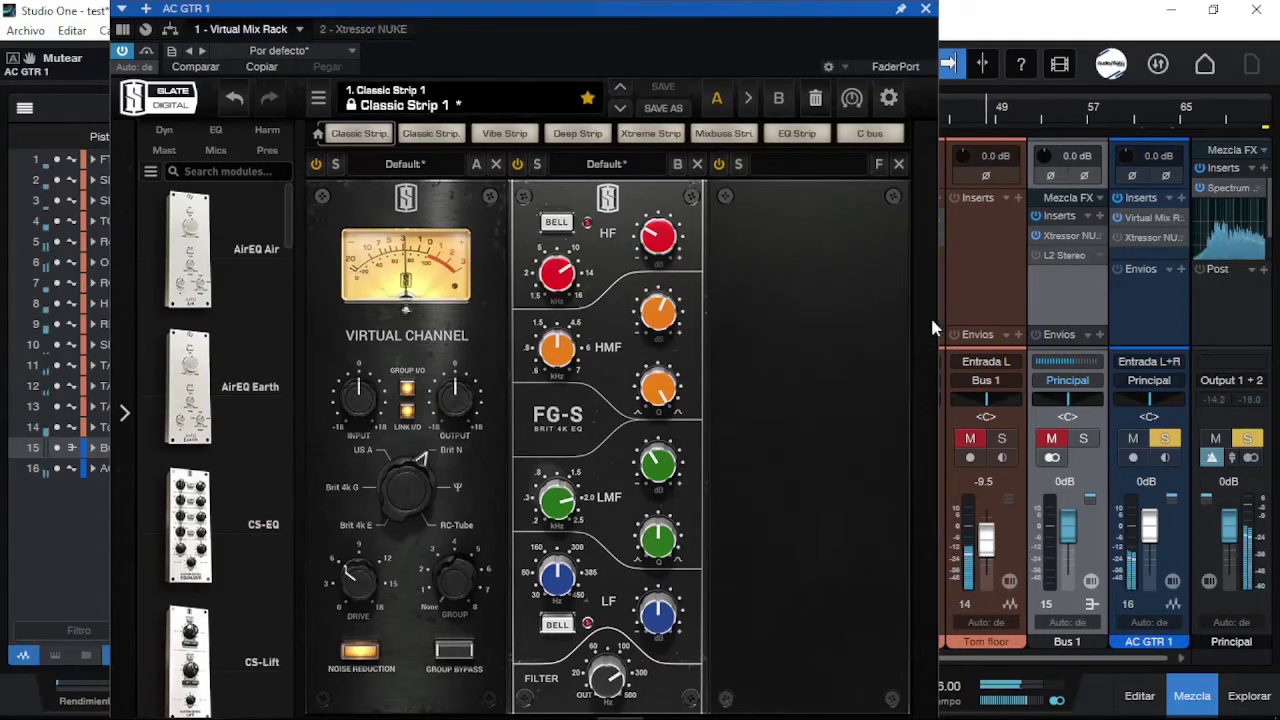
Open AC GTR 1's Xtressor NUKE, enable it, and set fast release with input near -0.8.
left_click(1138, 240)
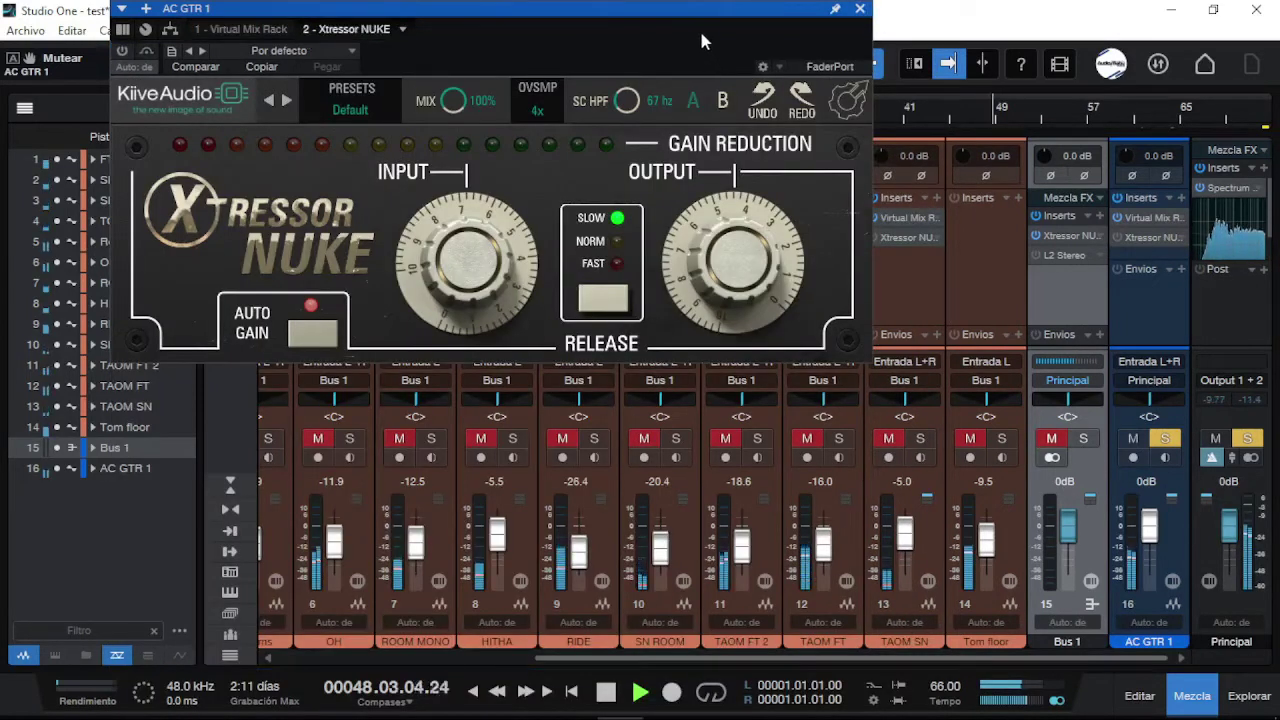
left_click_drag(500, 10, 720, 107)
left_click_drag(676, 335, 655, 356)
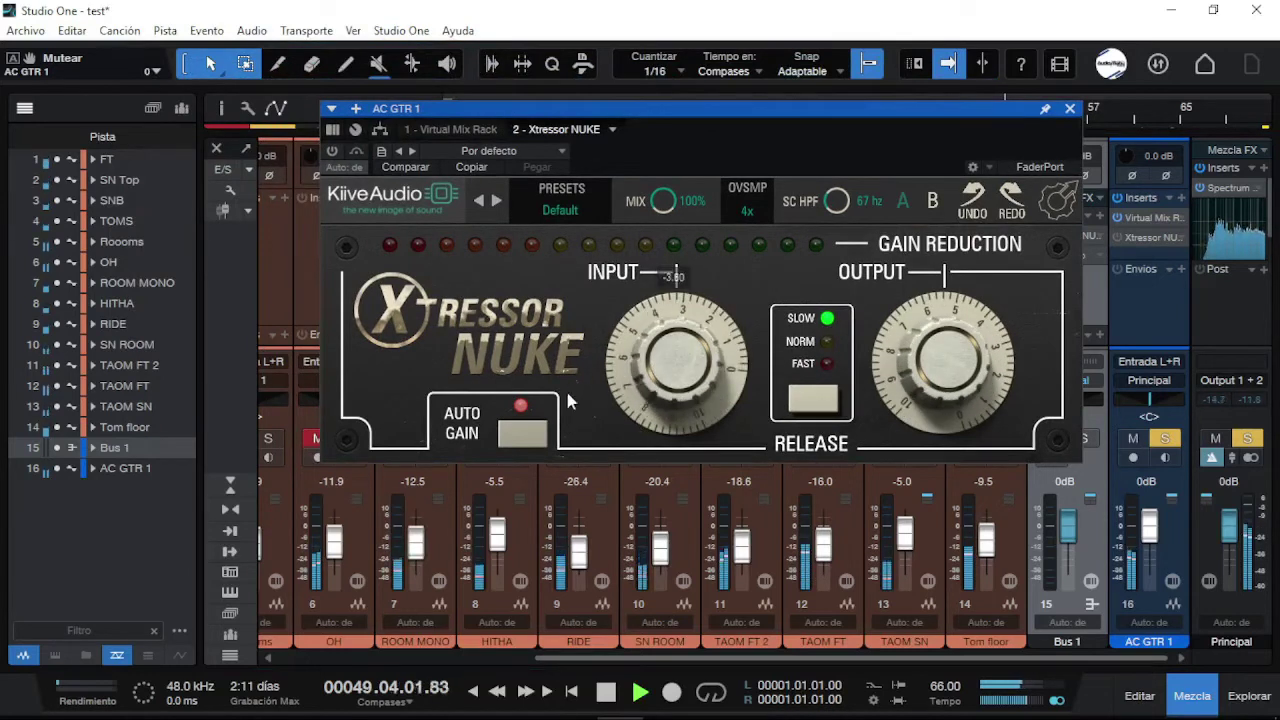
left_click(334, 153)
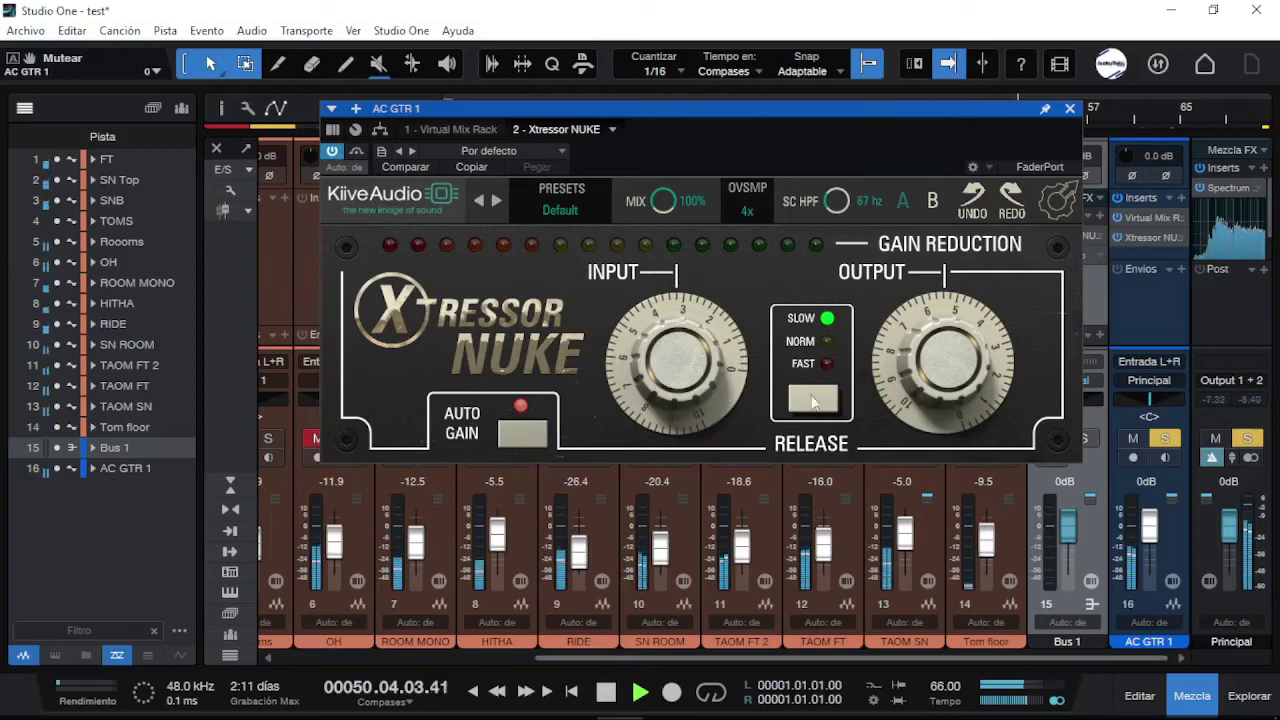
left_click(815, 400)
left_click_drag(697, 375, 667, 333)
Turn off Auto Gain, lower the output to -1.0, and A/B against bypass before stopping playback.
left_click(333, 153)
left_click(333, 153)
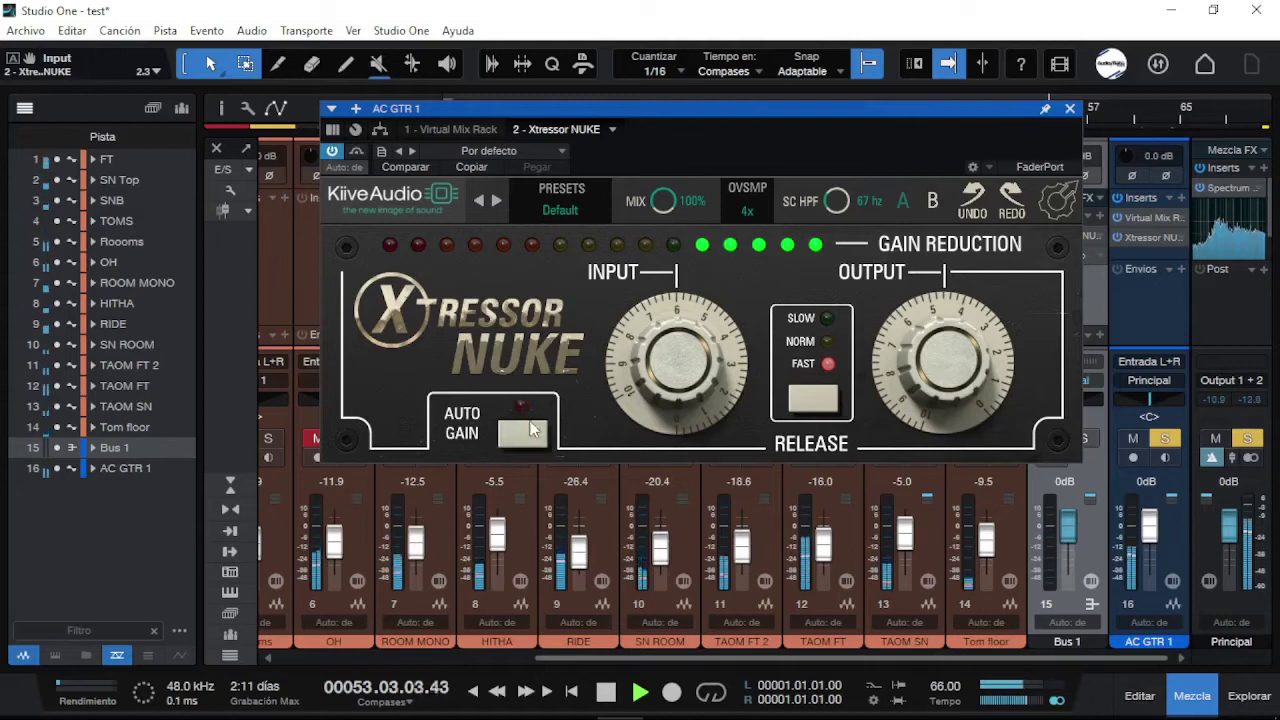
left_click(522, 432)
mouse_move(898, 322)
left_mouse_down()
mouse_move(896, 335)
mouse_move(904, 320)
left_mouse_up()
left_click(333, 153)
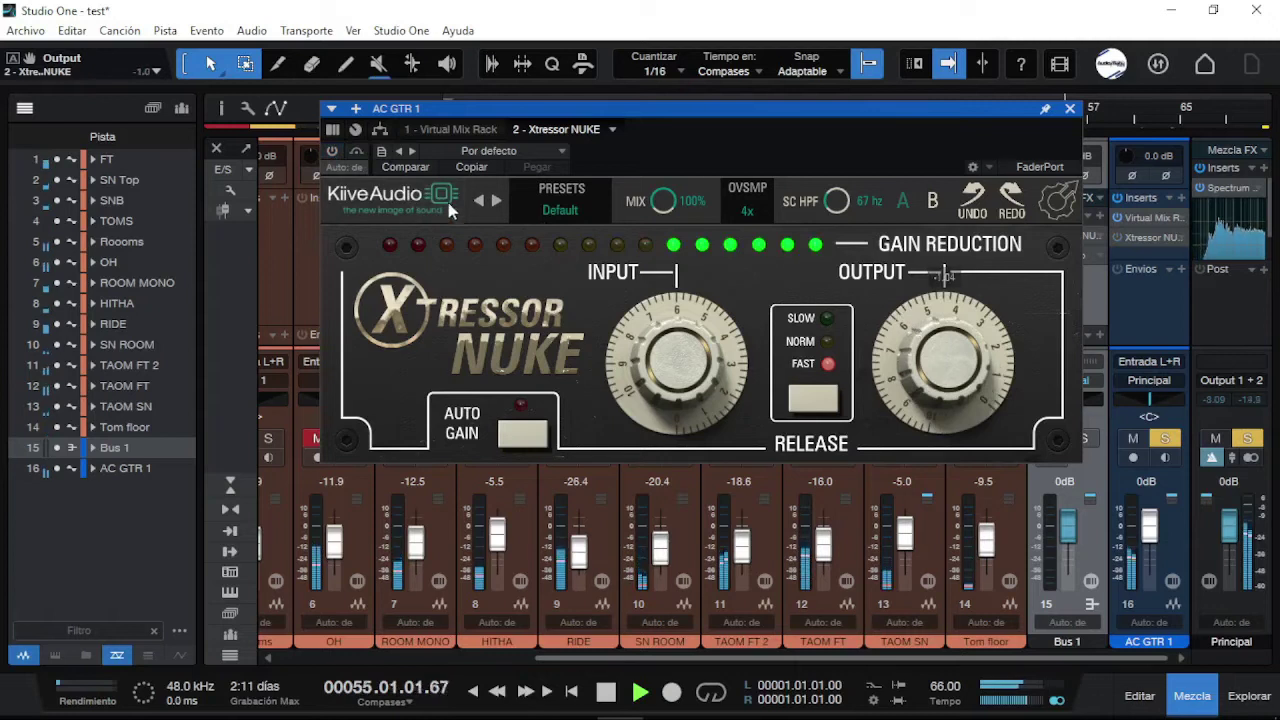
left_click(333, 153)
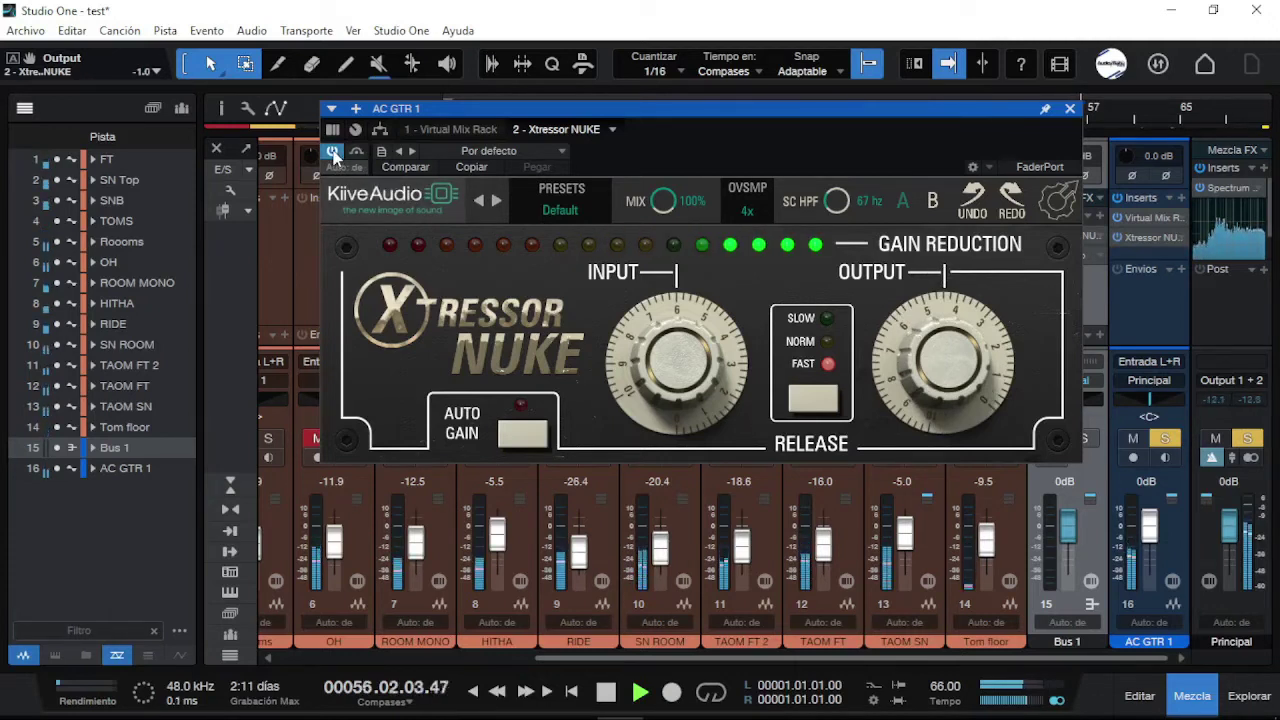
left_click(333, 153)
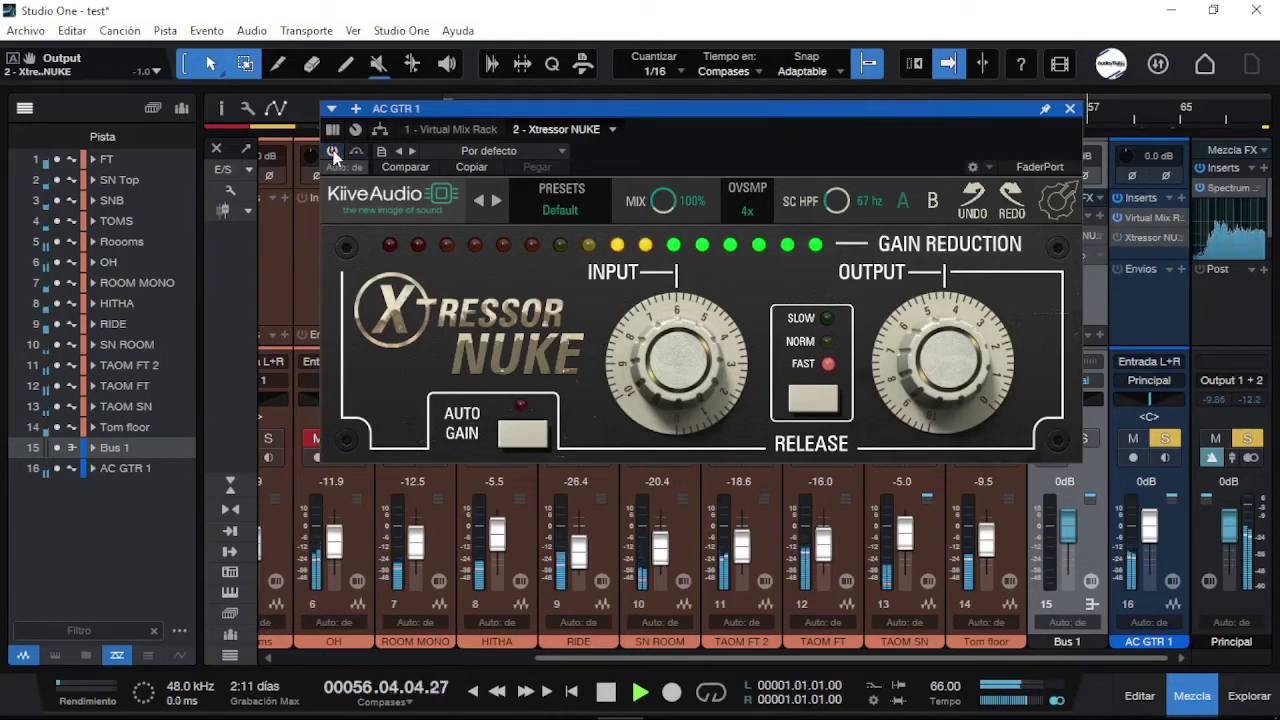
key("space")
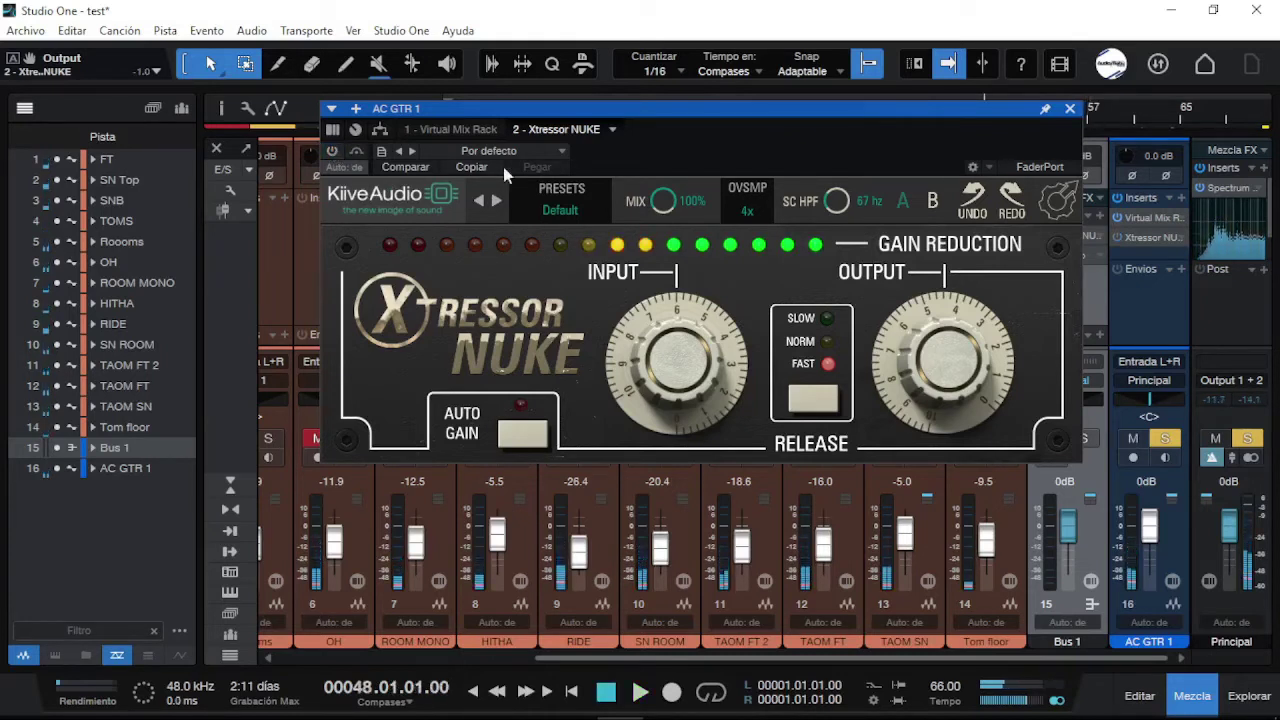
Restart playback with the compressor re-enabled, trying normal and slow release with input near 8.27.
left_click(812, 398)
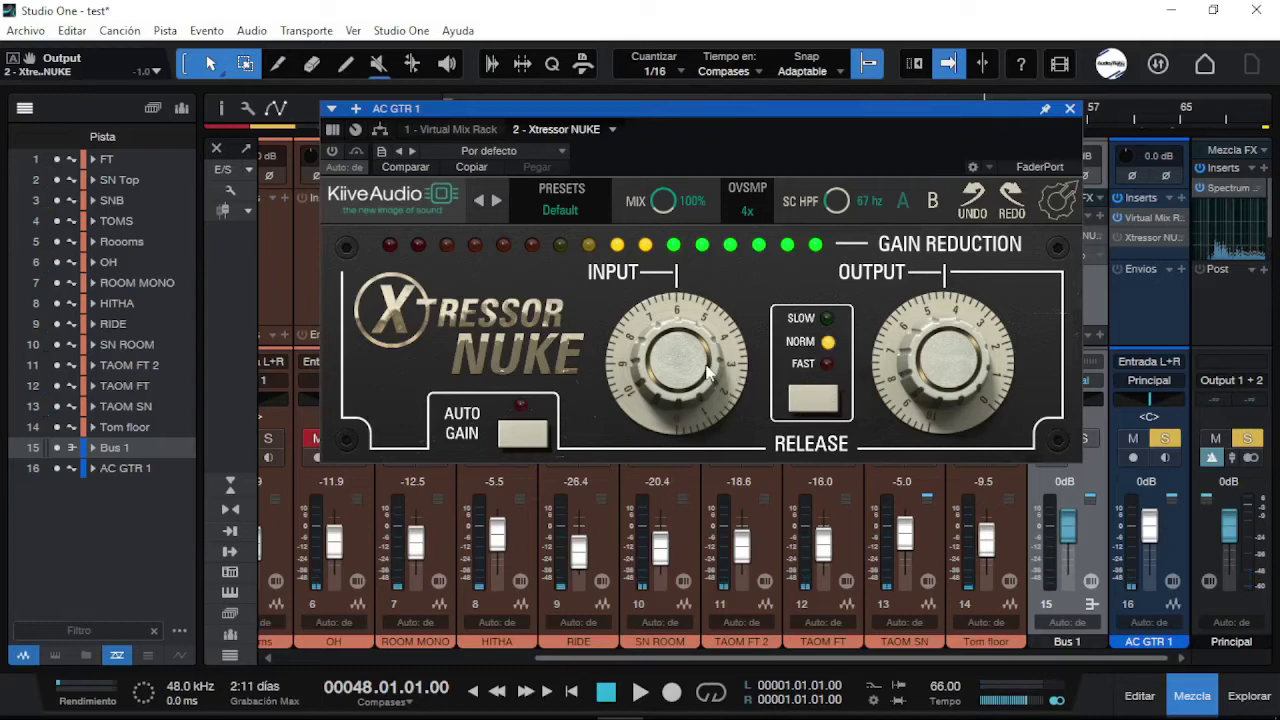
key("space")
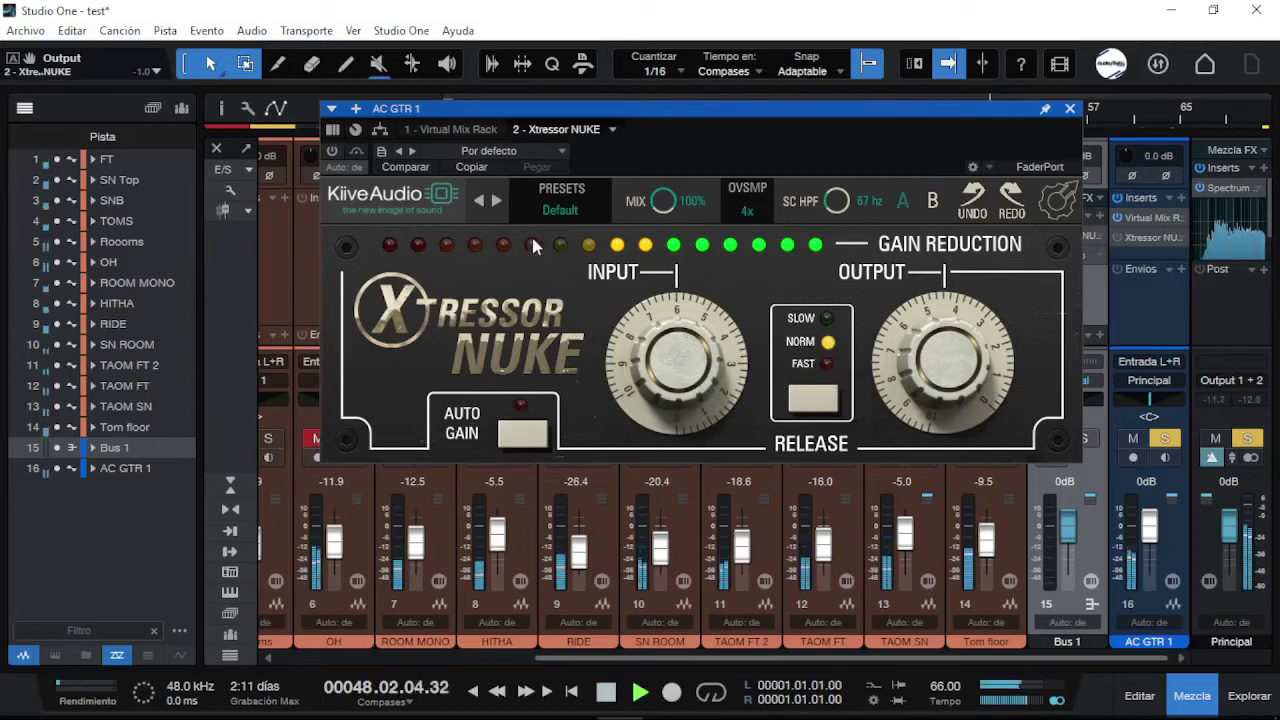
left_click(333, 152)
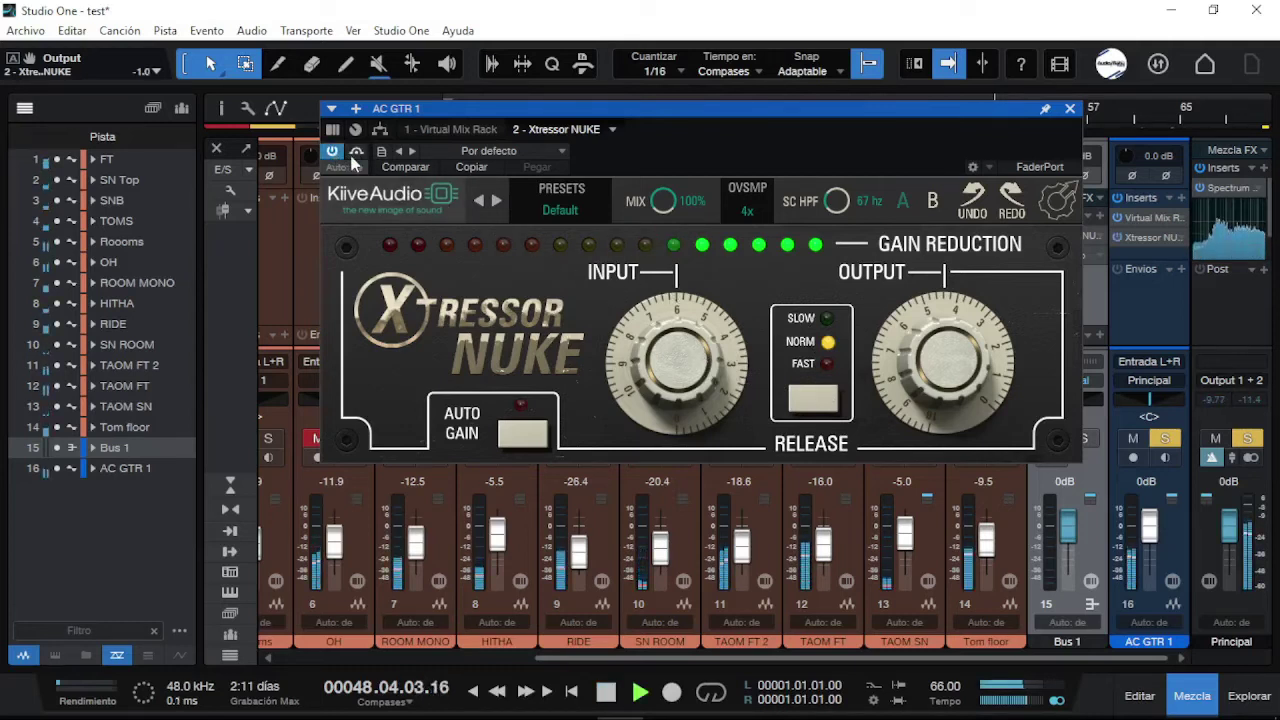
left_click(817, 398)
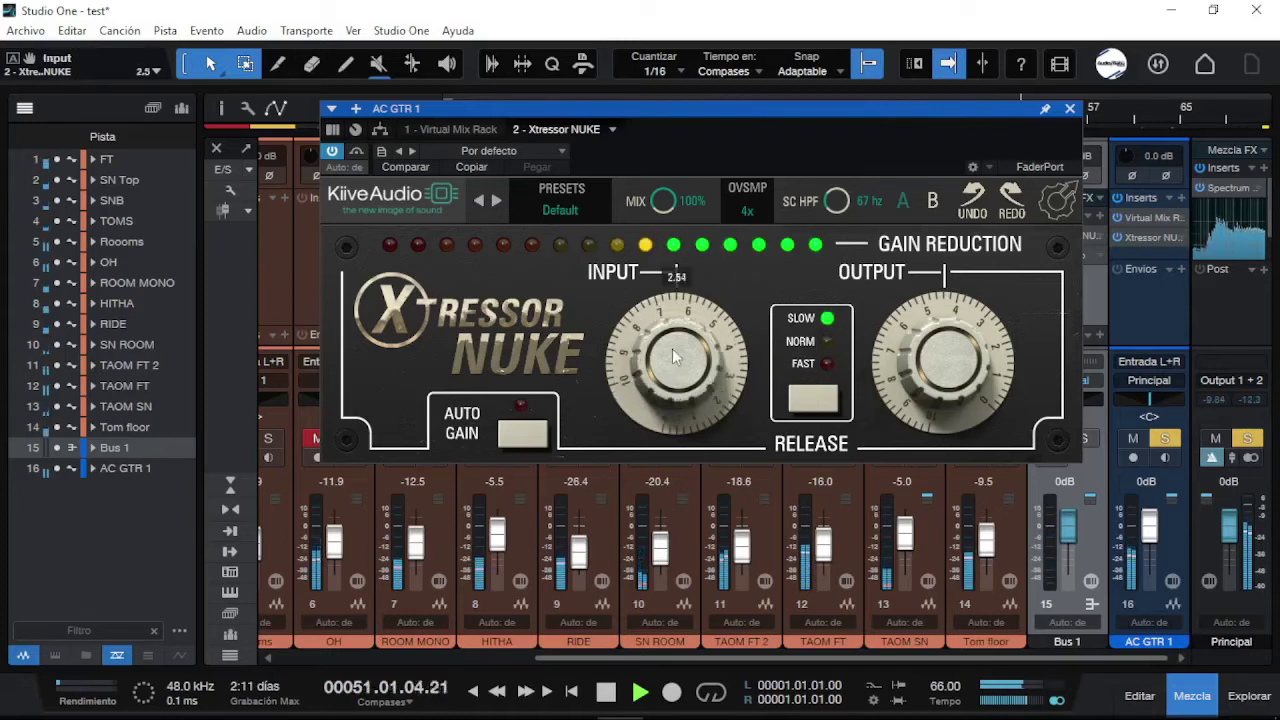
left_click_drag(675, 353, 684, 328)
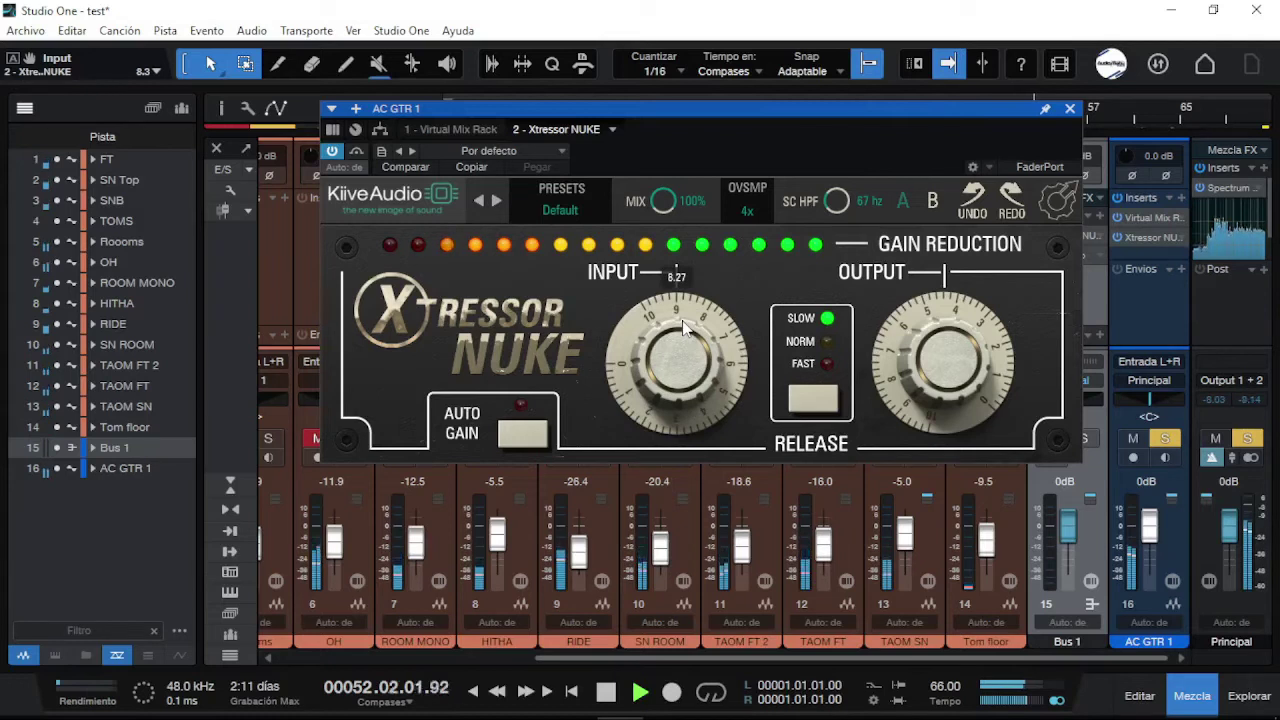
Cycle release settings with input at 10, leave release on fast, stop playback and close the editor.
left_click(820, 400)
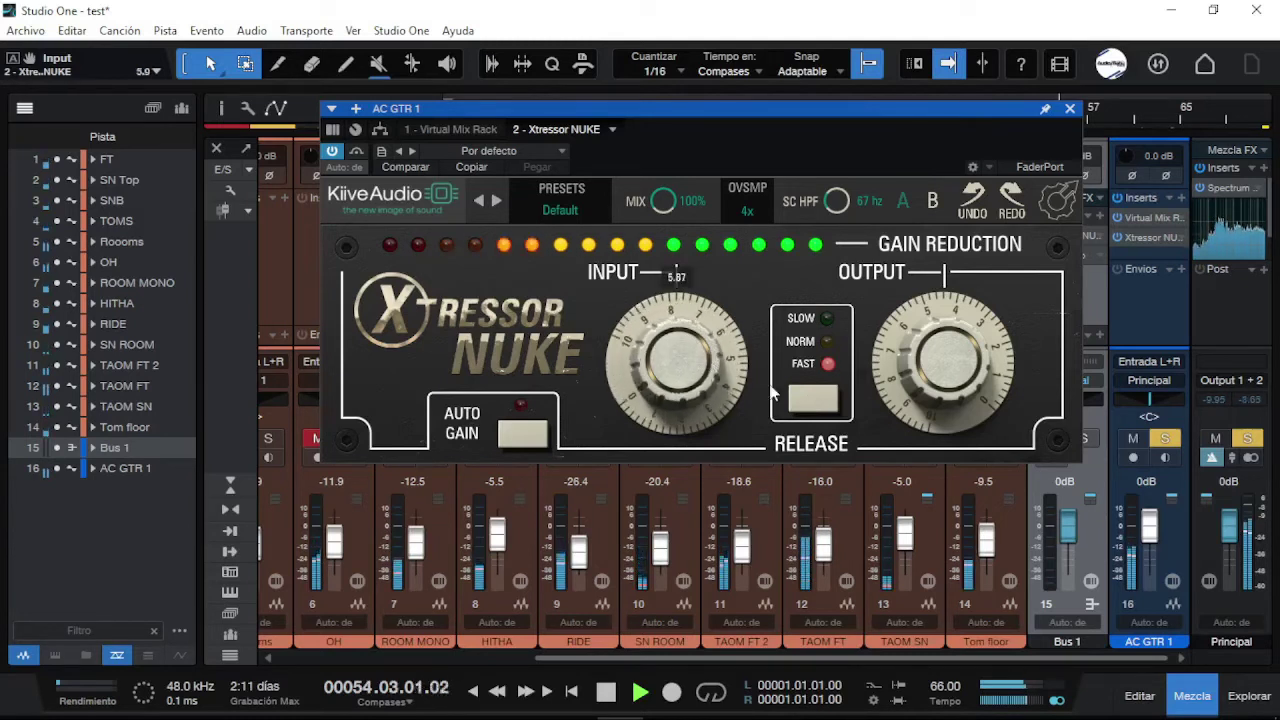
left_click(810, 399)
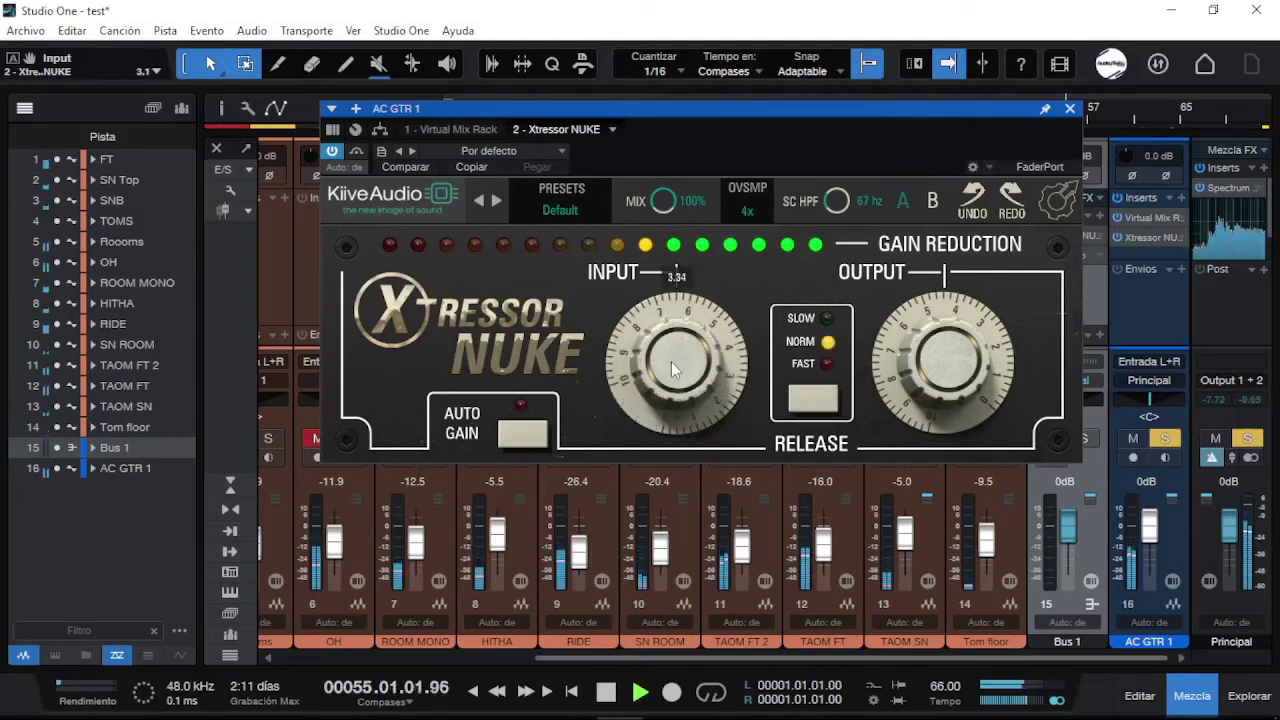
left_click(812, 400)
left_click_drag(680, 345, 652, 362)
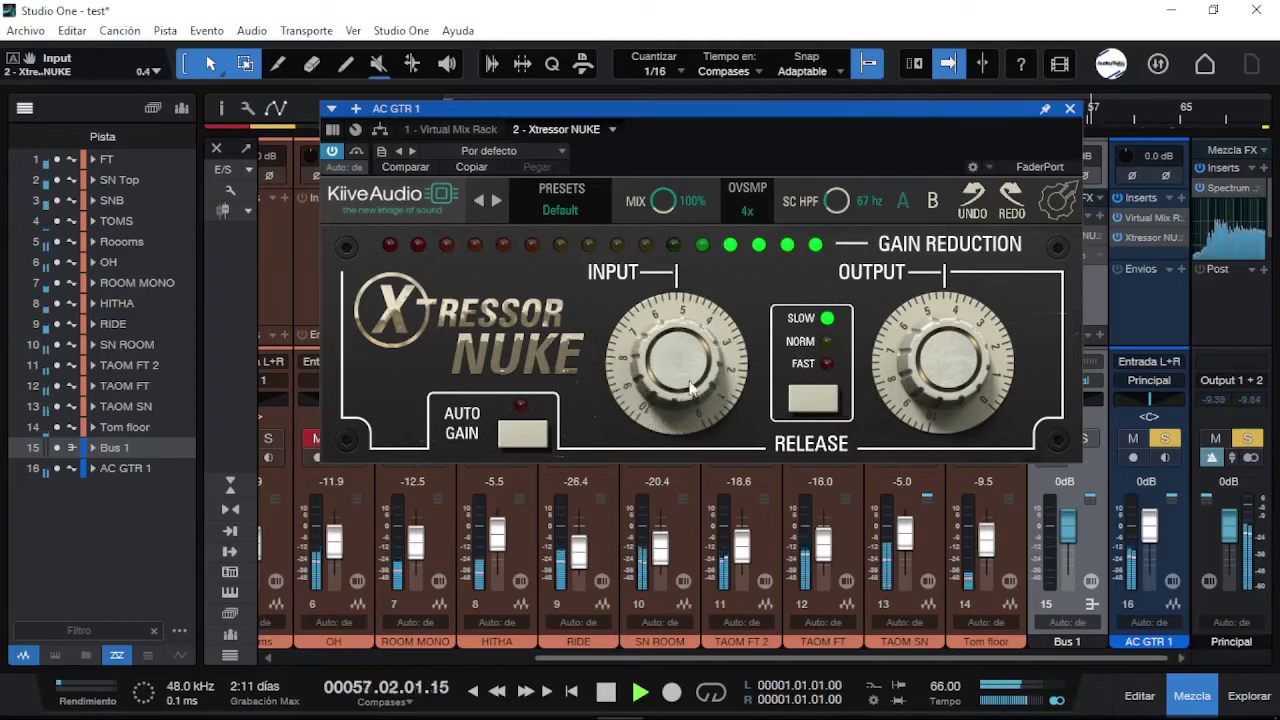
left_click(800, 400)
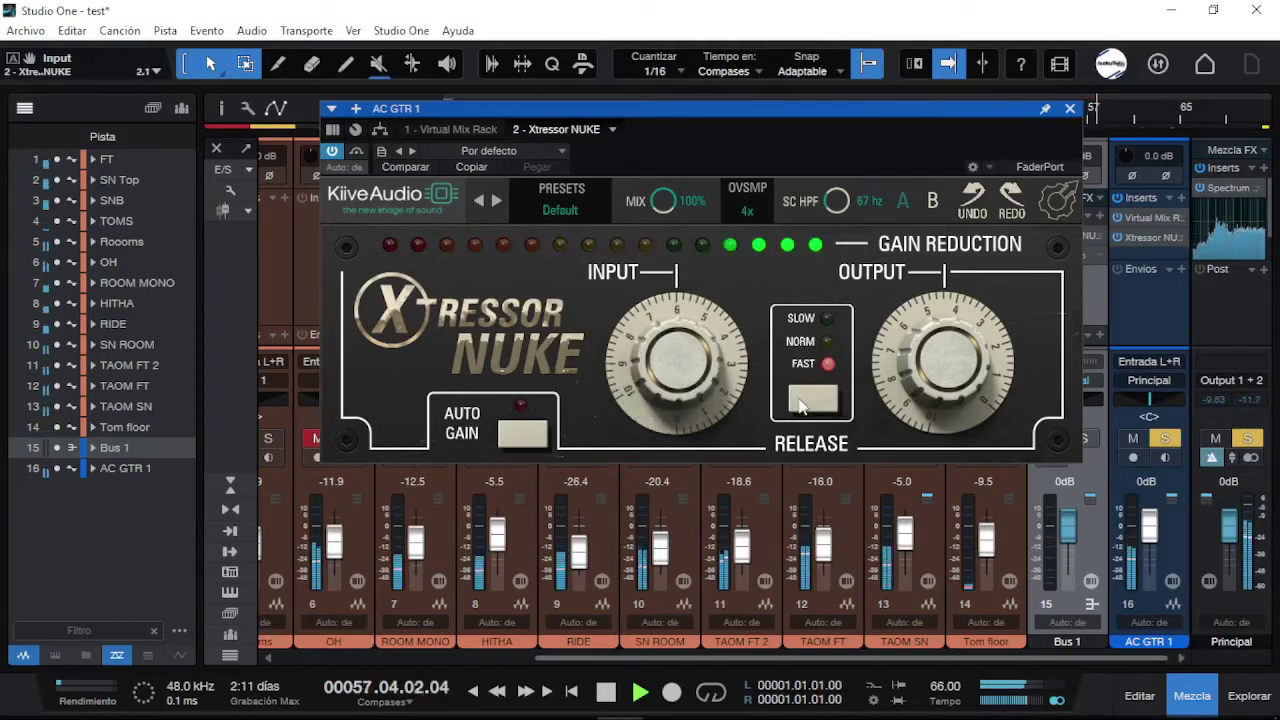
key("space")
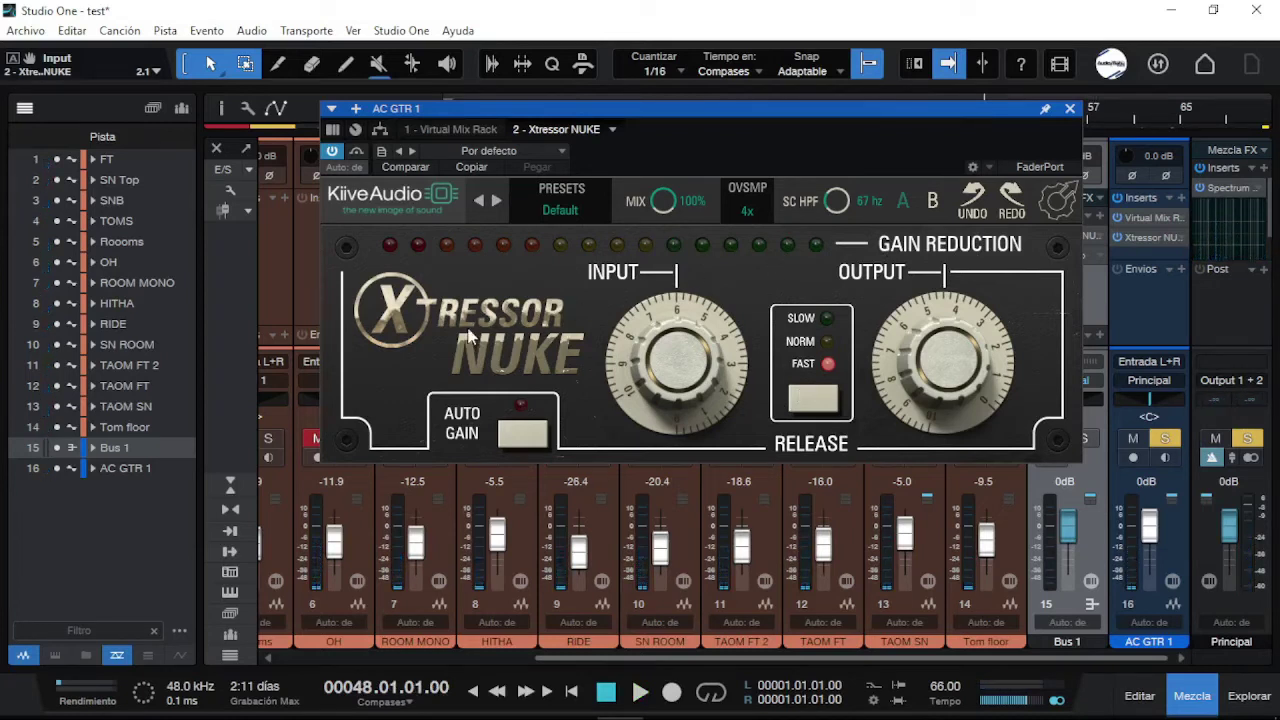
left_click(1070, 109)
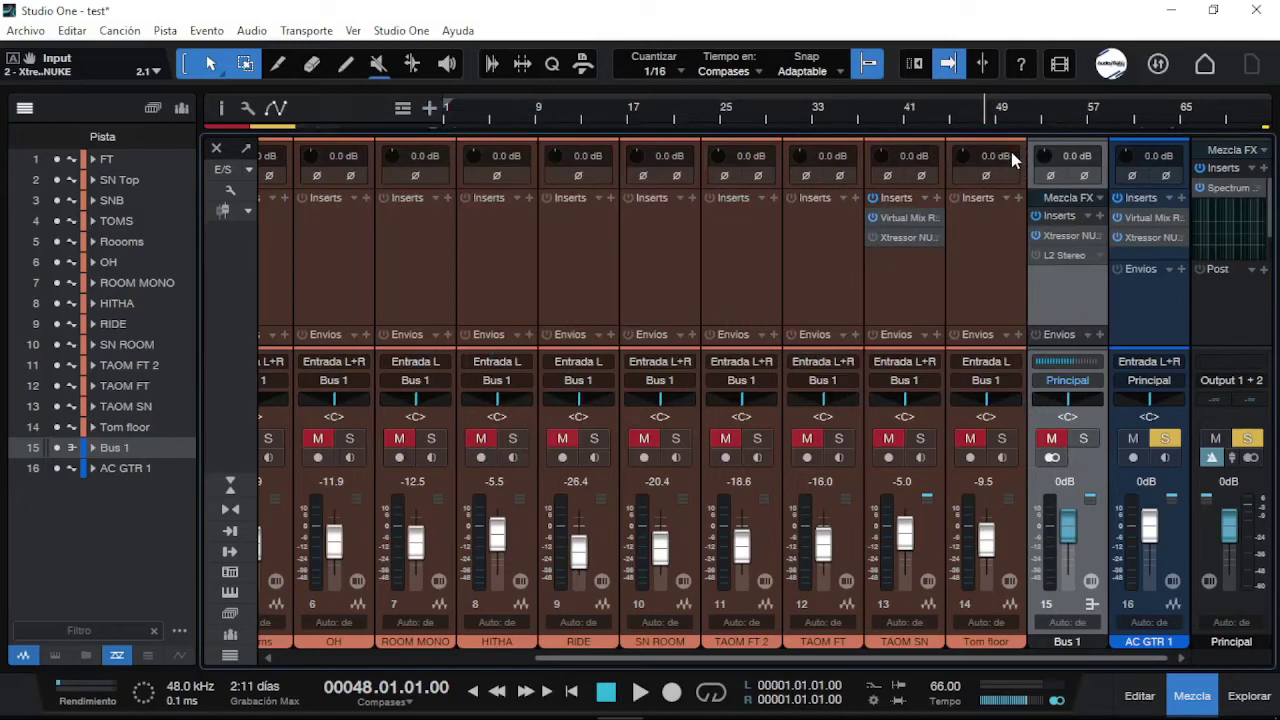
Bring the LV lead vocal track into the mixer and briefly inspect its Virtual Mix Rack insert.
key("ctrl+z")
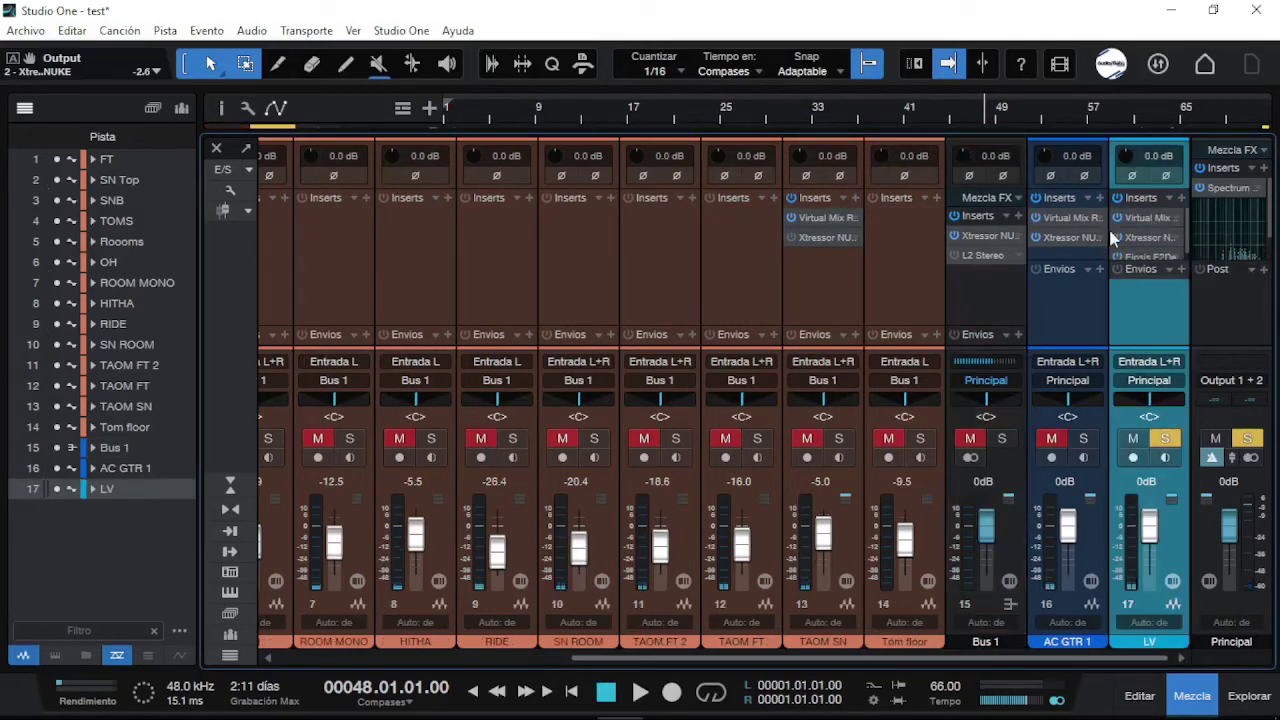
left_click(1147, 217)
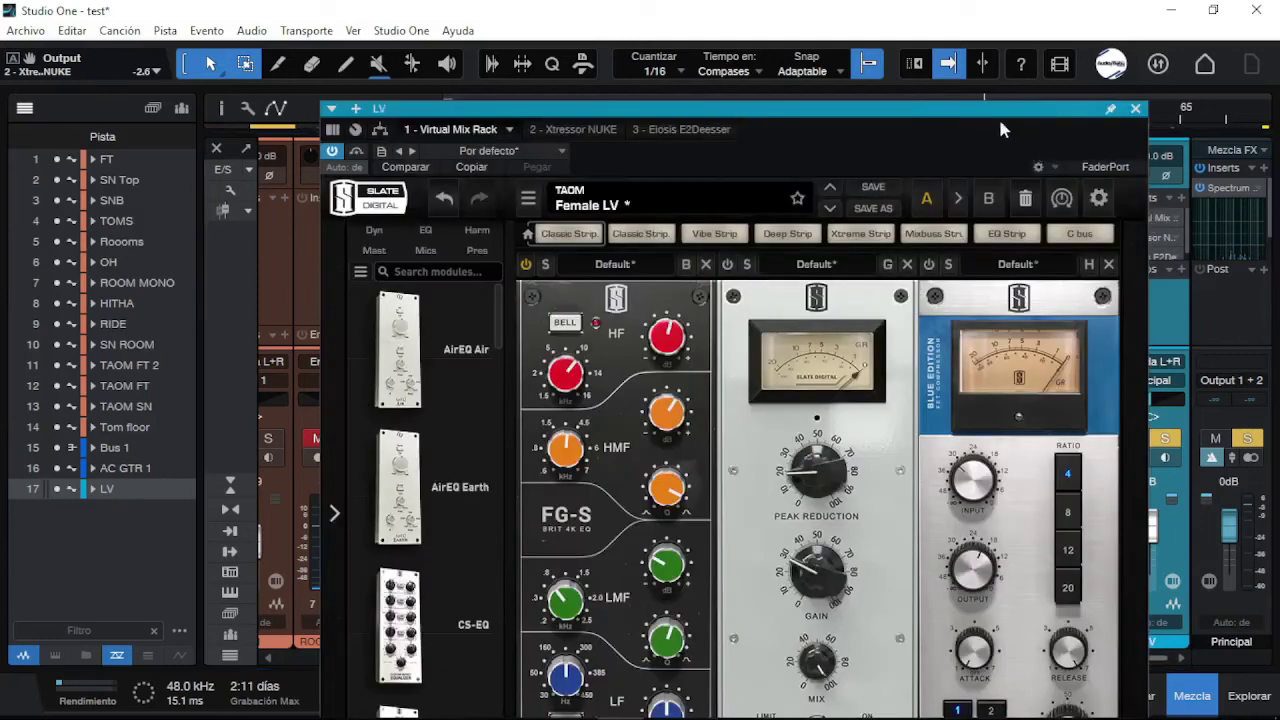
left_click_drag(998, 116, 989, 42)
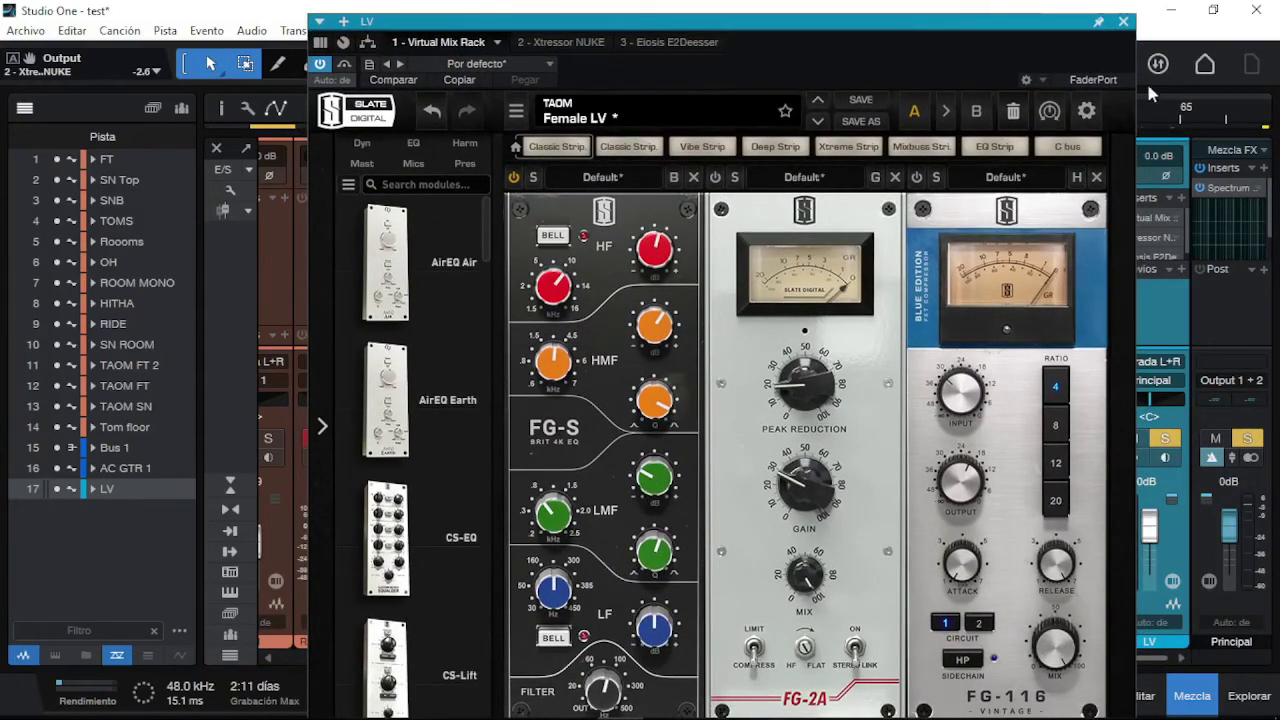
left_click(1123, 22)
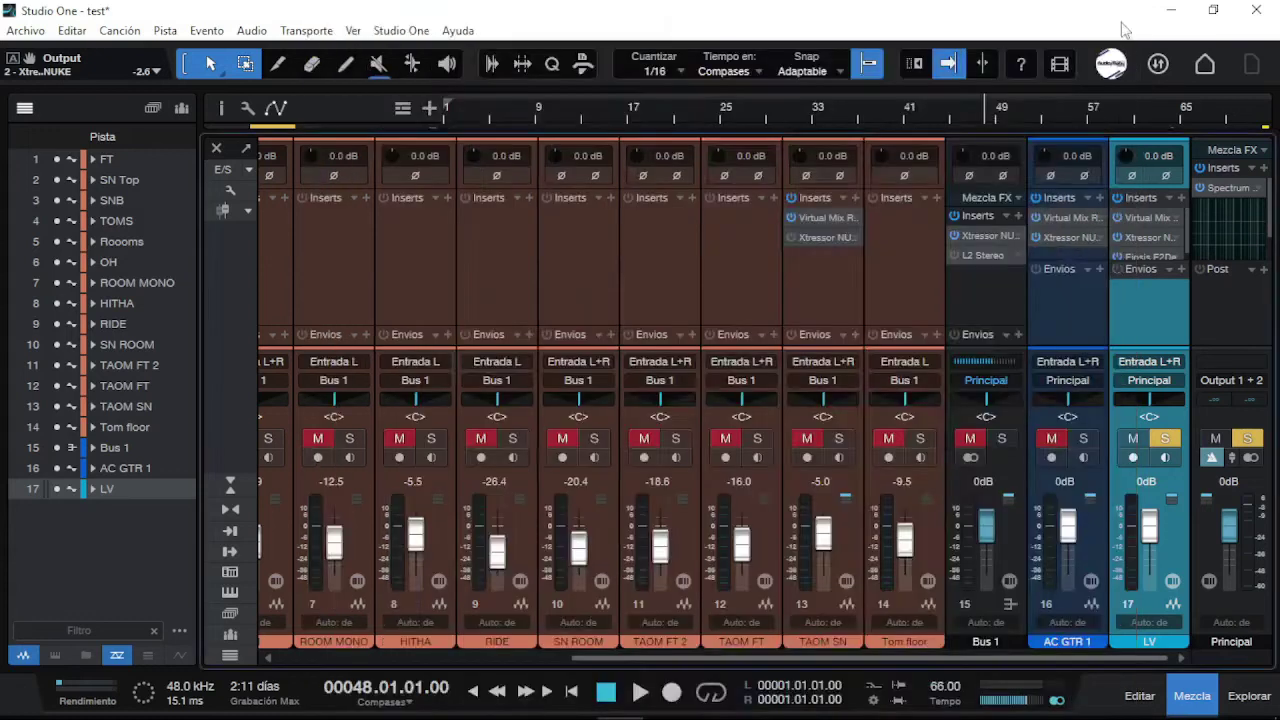
Open LV's Xtressor NUKE and sweep its input from -10 up to 10 during playback.
left_click(1156, 234)
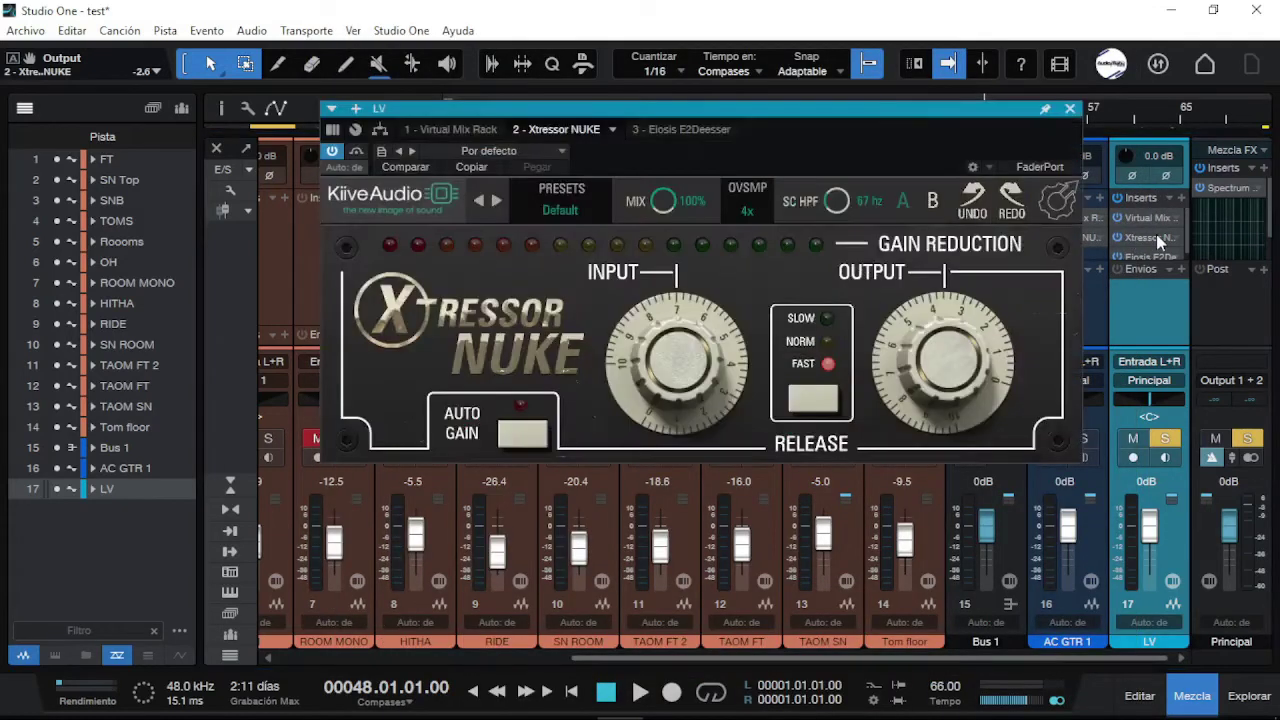
left_click_drag(679, 333, 617, 387)
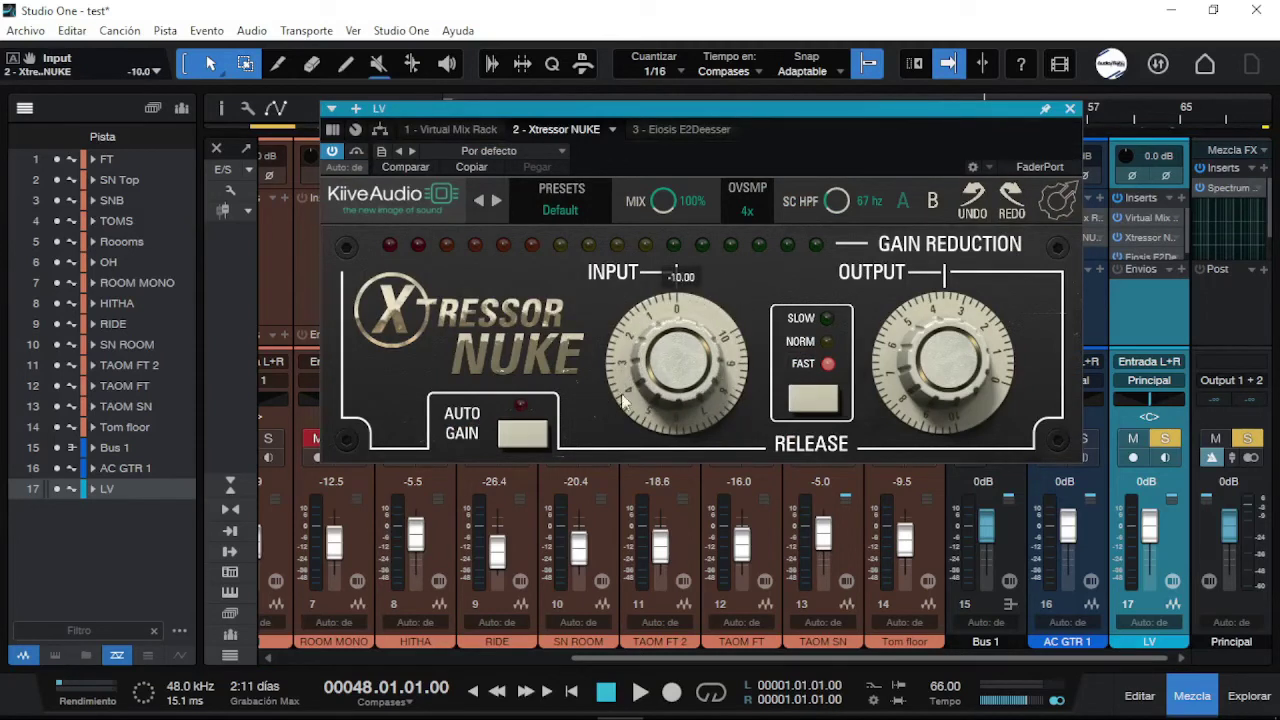
key("space")
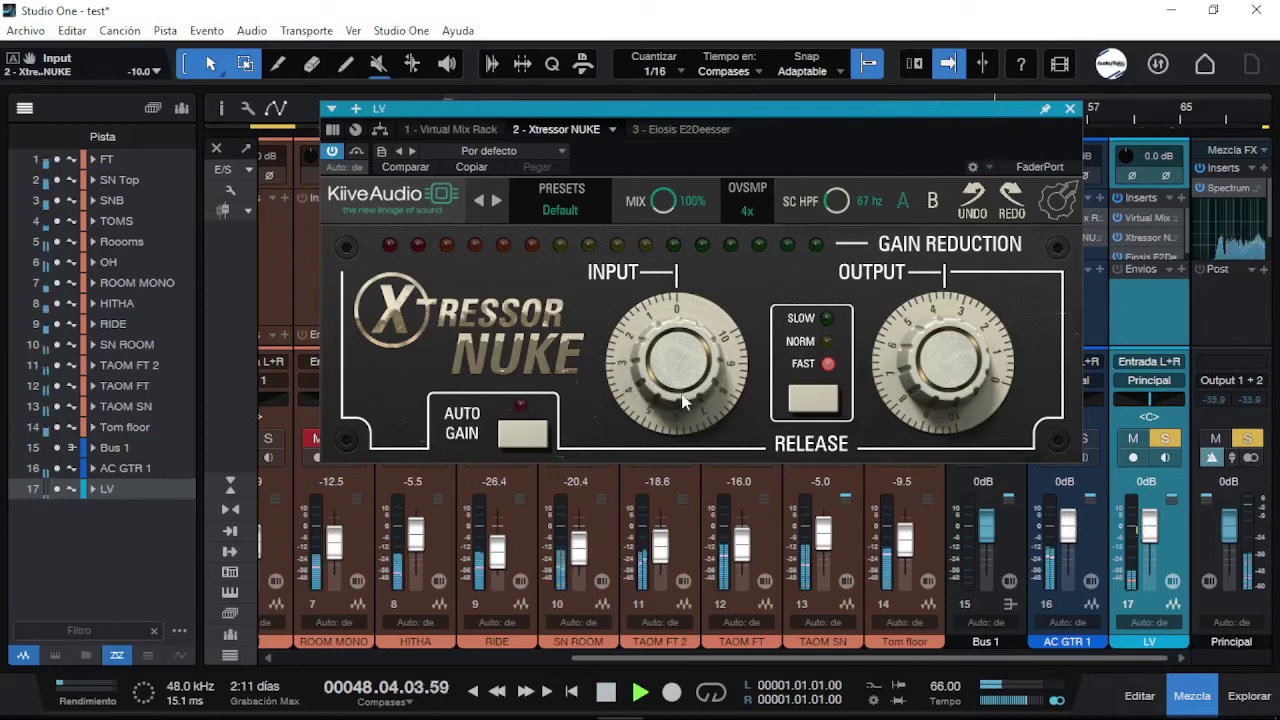
left_click_drag(670, 393, 682, 308)
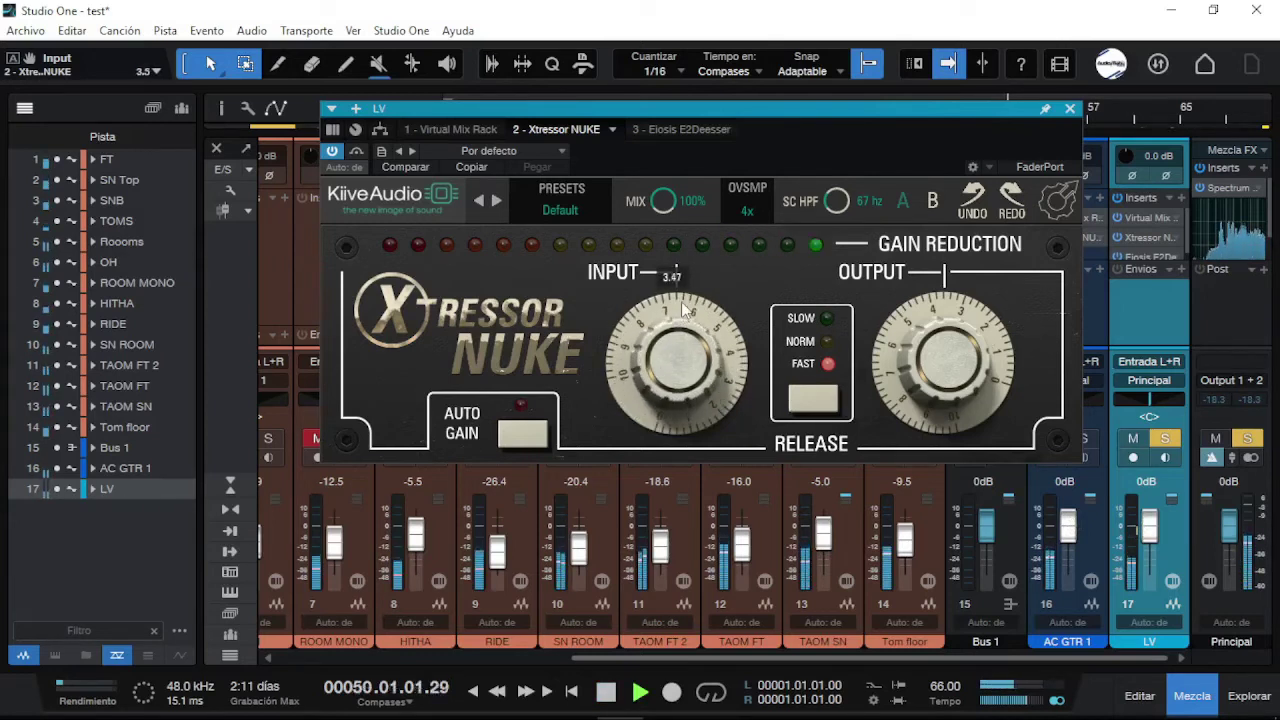
scroll(682, 300, "up", 4)
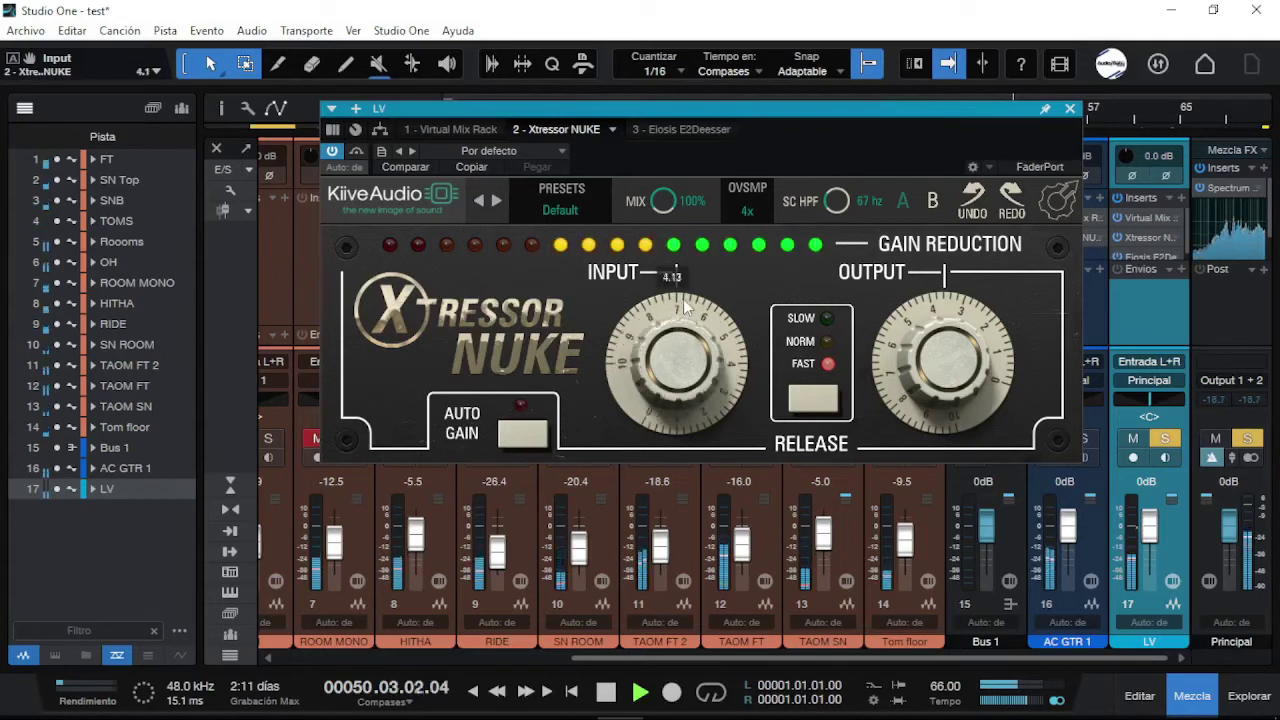
scroll(683, 299, "up", 15)
Cycle release through normal and slow, compare against bypass, and settle on fast release.
left_click(815, 400)
left_click(815, 400)
scroll(697, 342, "up", 2)
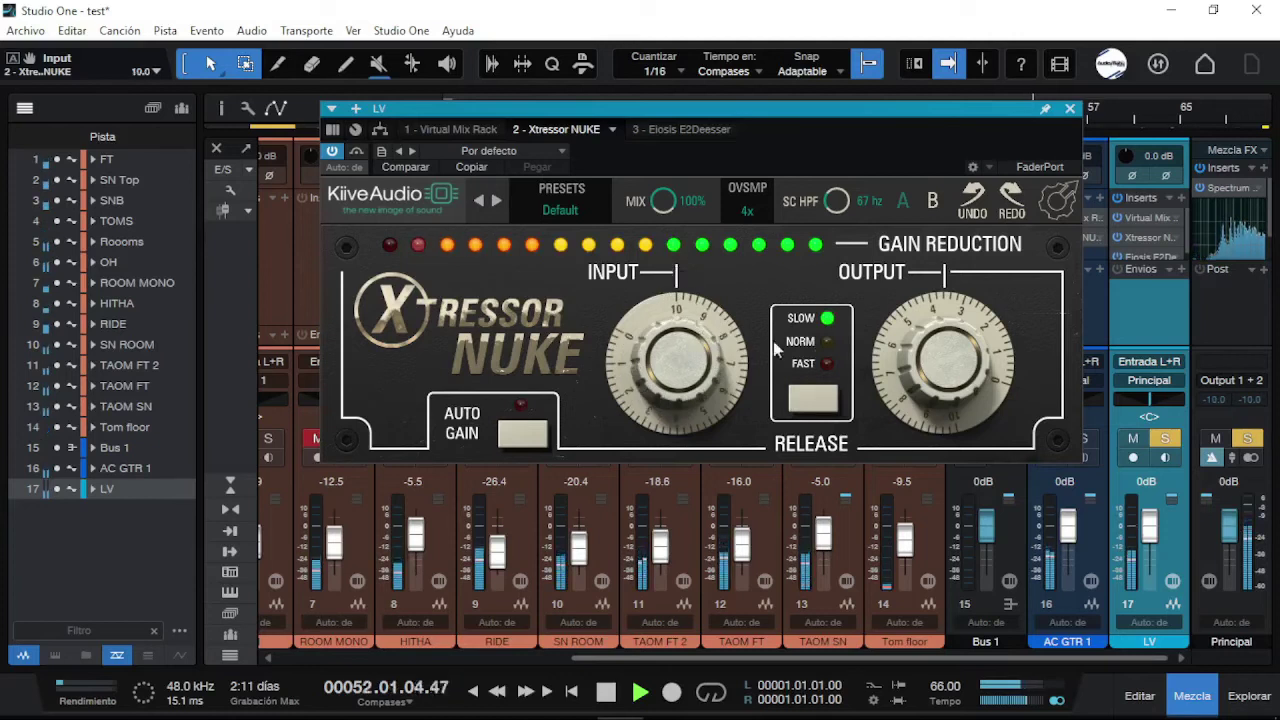
left_click(335, 153)
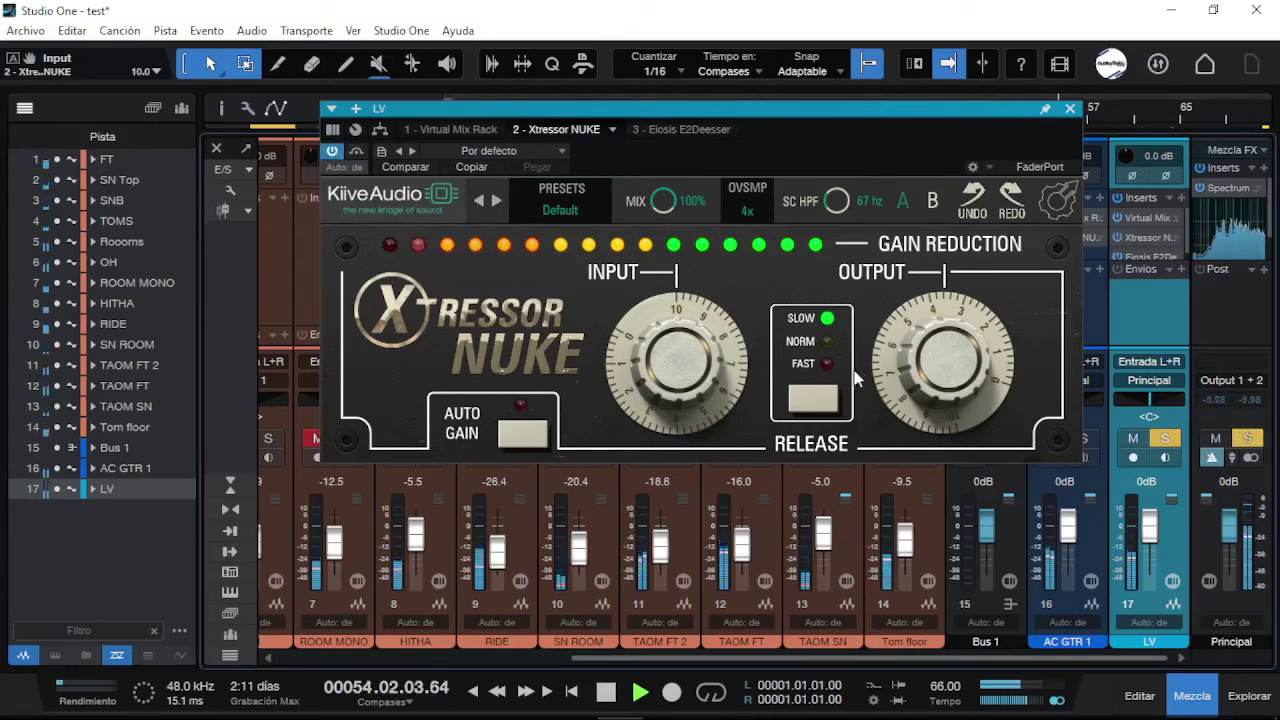
left_click(812, 398)
left_click(812, 398)
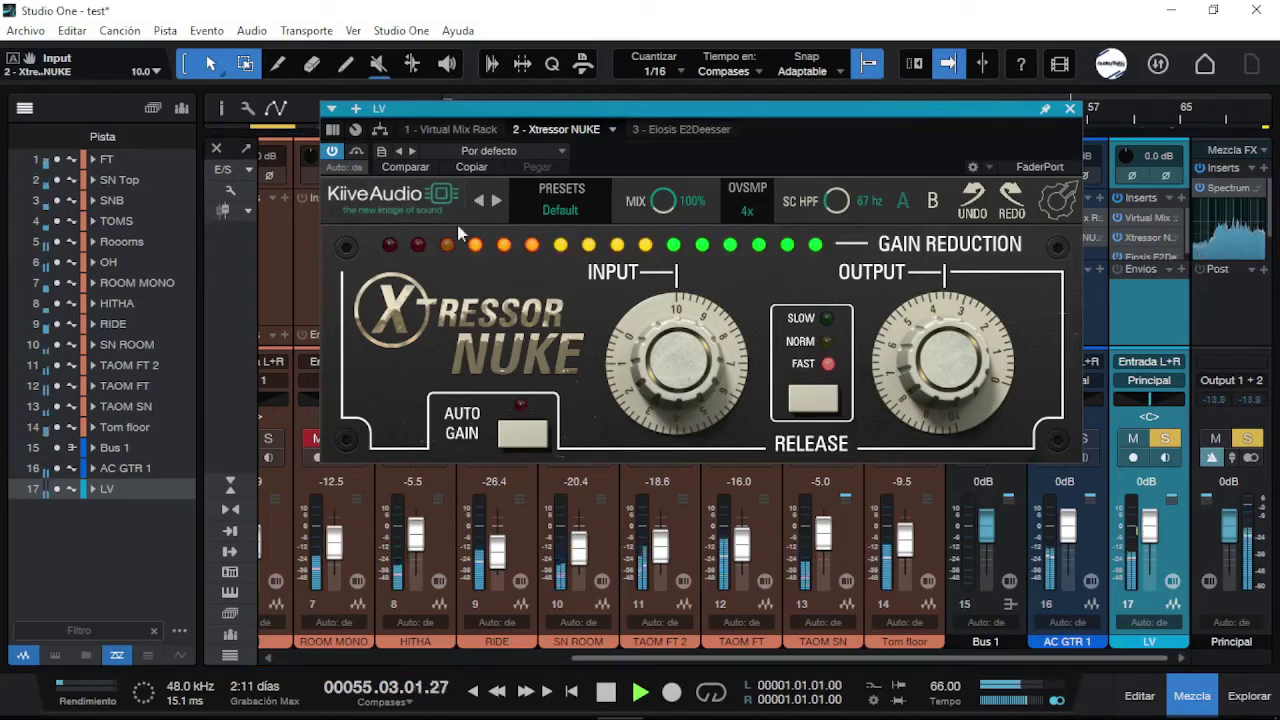
Lower LV's compressor input to about 4 and unsolo the LV channel, then resume playback.
left_click_drag(635, 359, 665, 341)
key("space")
left_click(1161, 439)
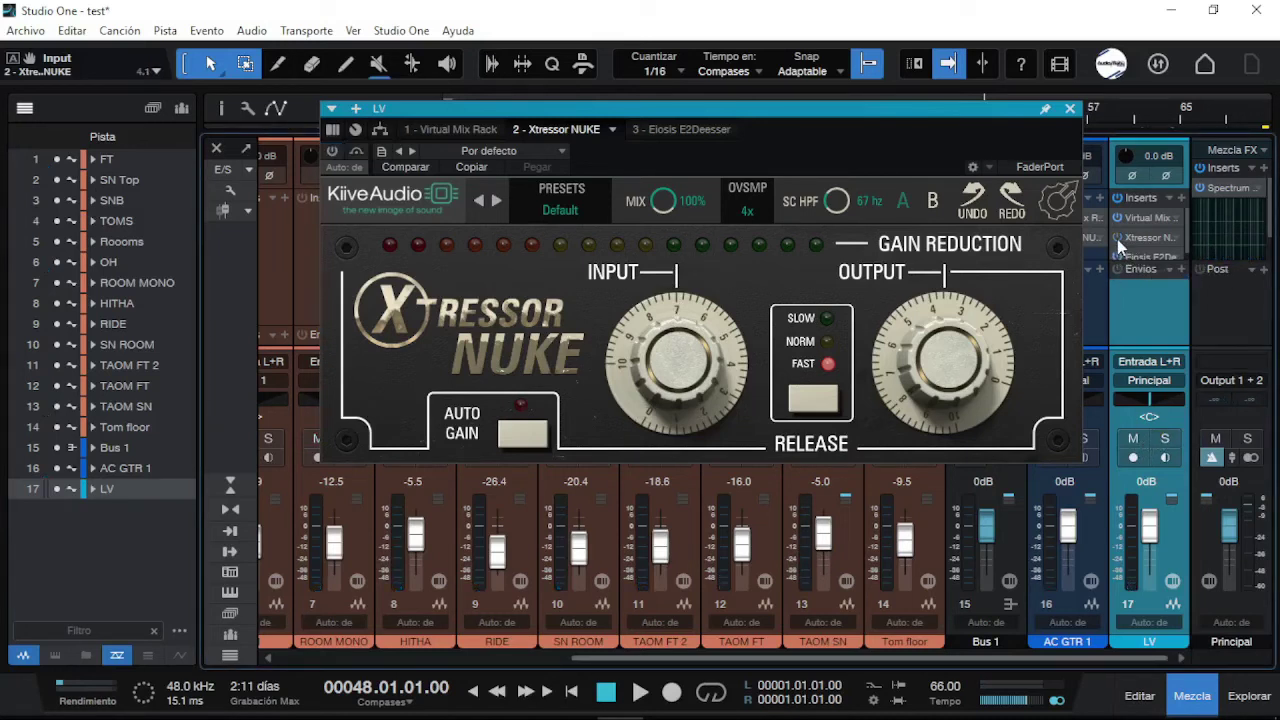
key("space")
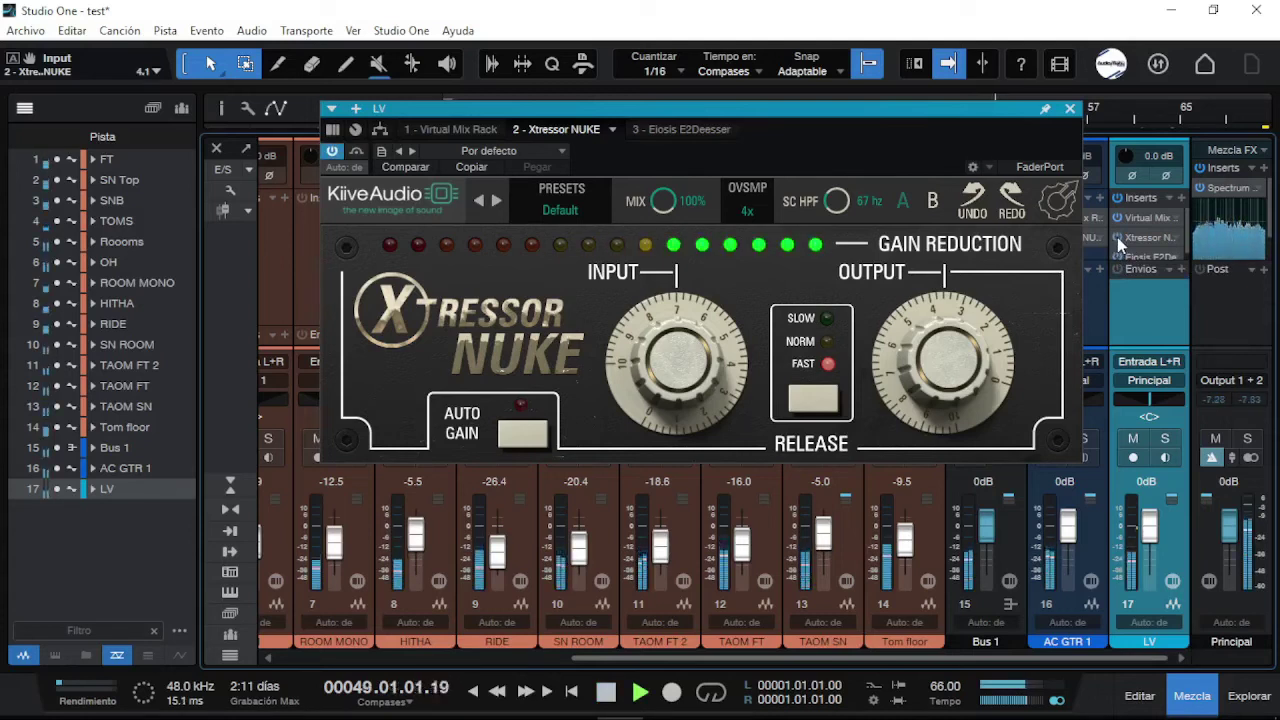
Lower the output to about -1.6, compare with bypass, and set release to normal.
left_click_drag(882, 354, 976, 332)
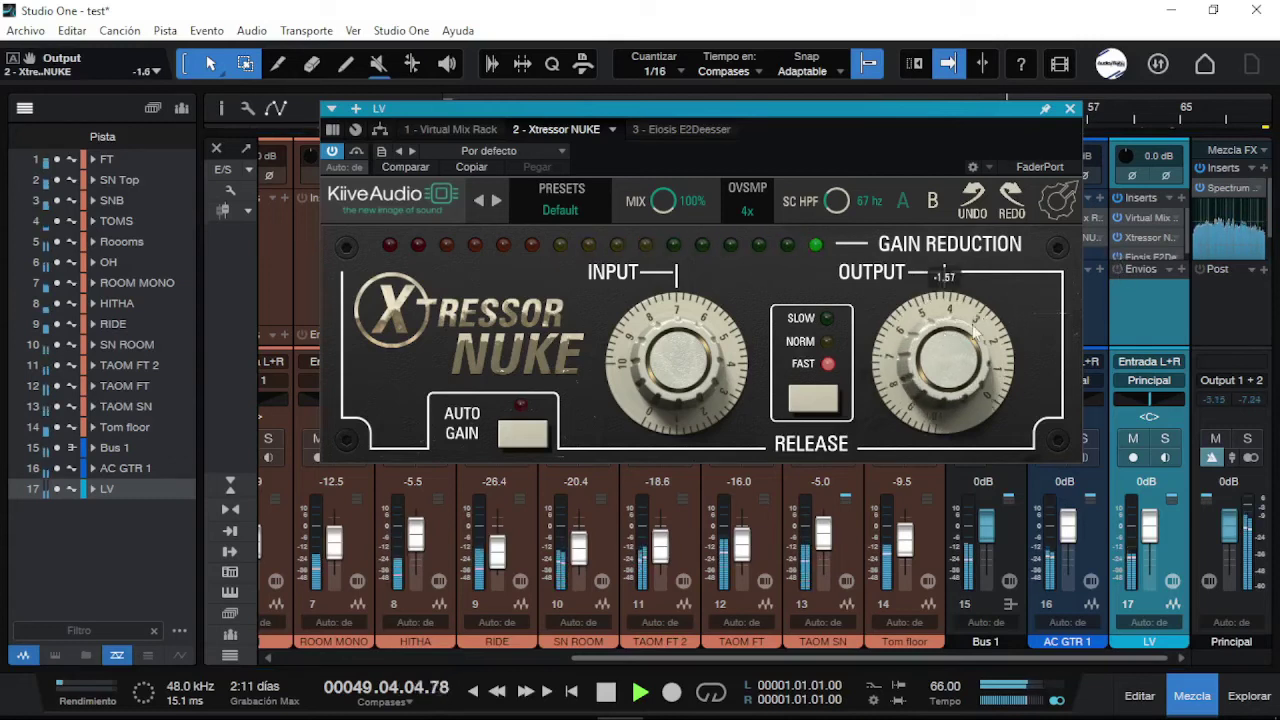
left_click(1116, 237)
left_click(811, 399)
key("space")
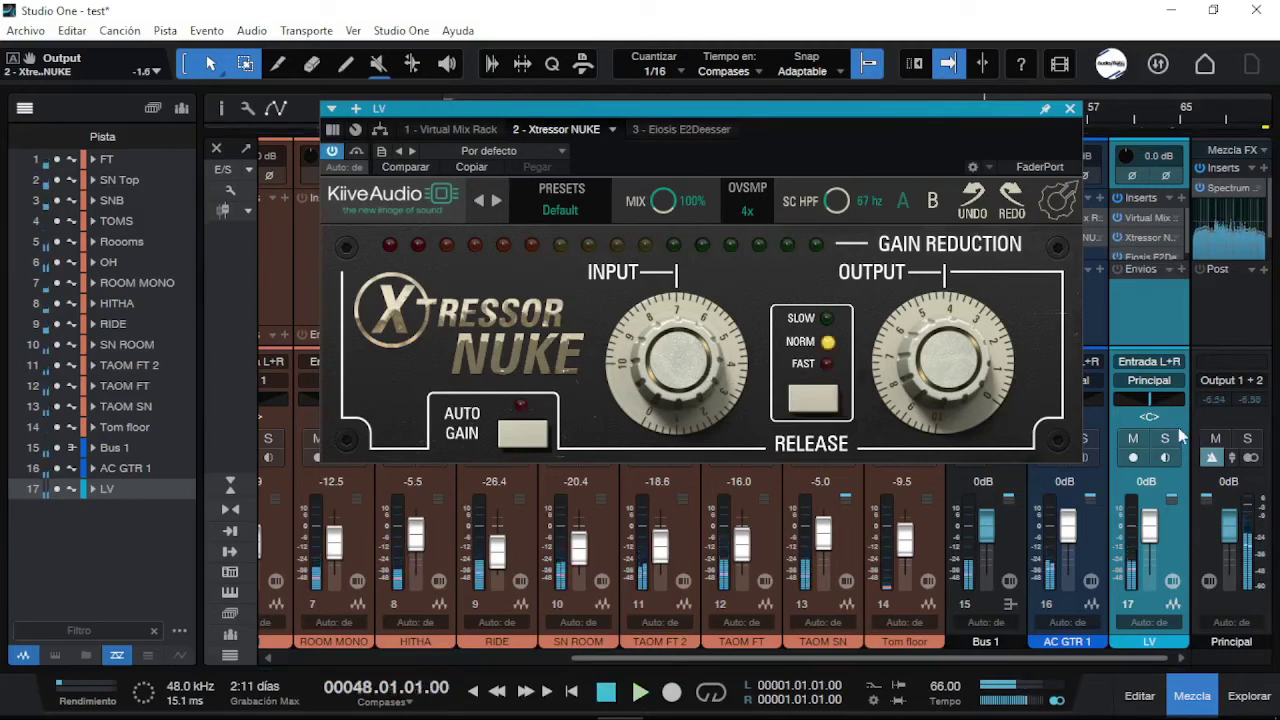
key("space")
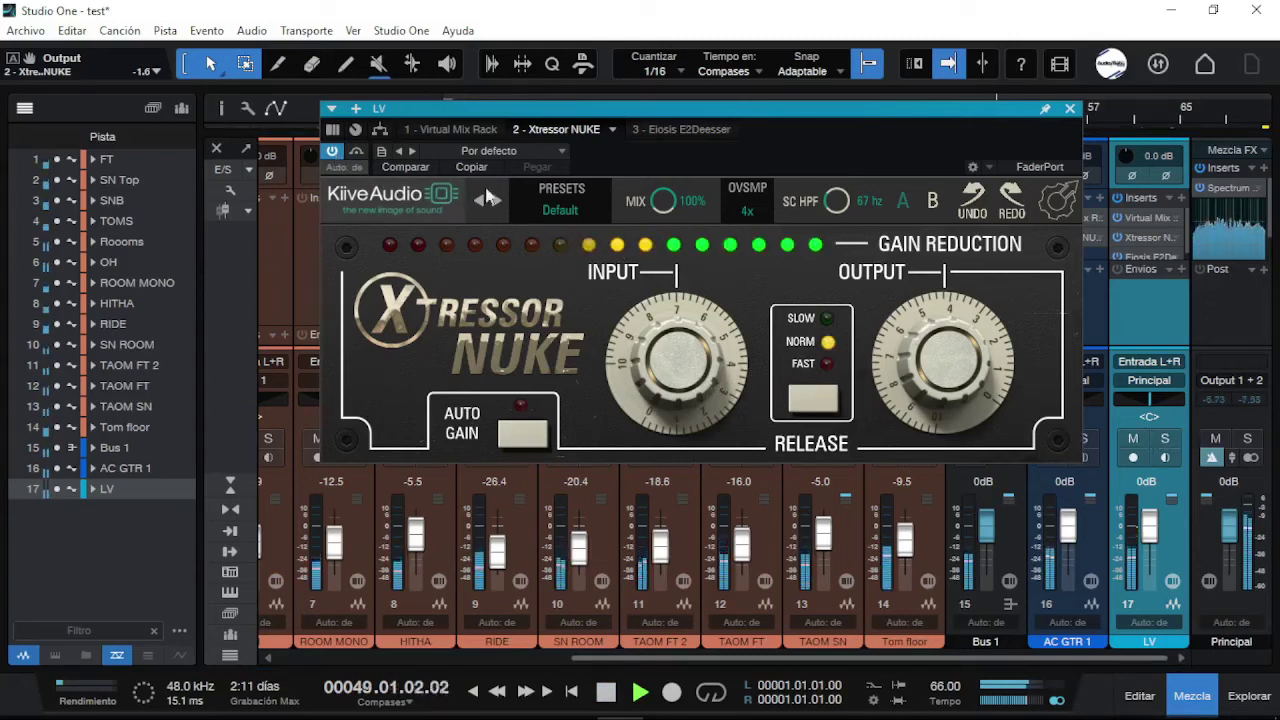
Set the AC GTR 1 fader to -1.1 dB and switch LV's compressor release to fast after an A/B check.
left_click_drag(1070, 527, 1073, 535)
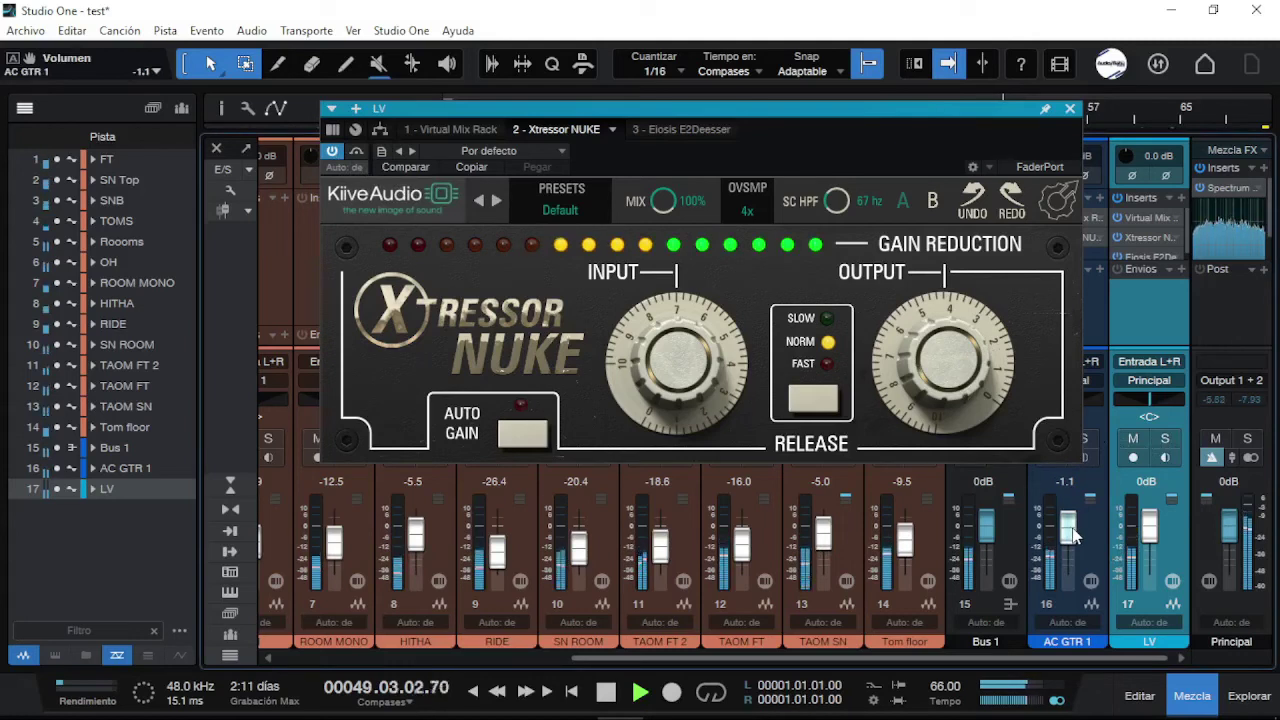
left_click(332, 151)
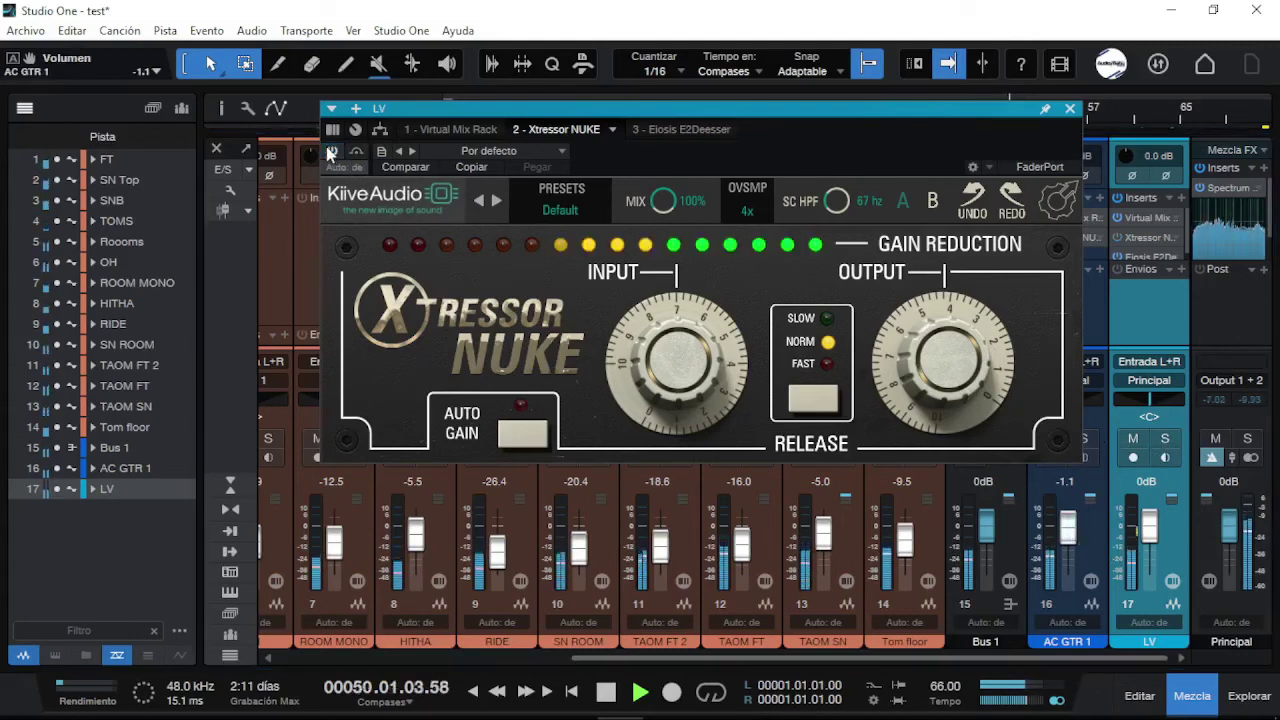
left_click(332, 151)
left_click(818, 400)
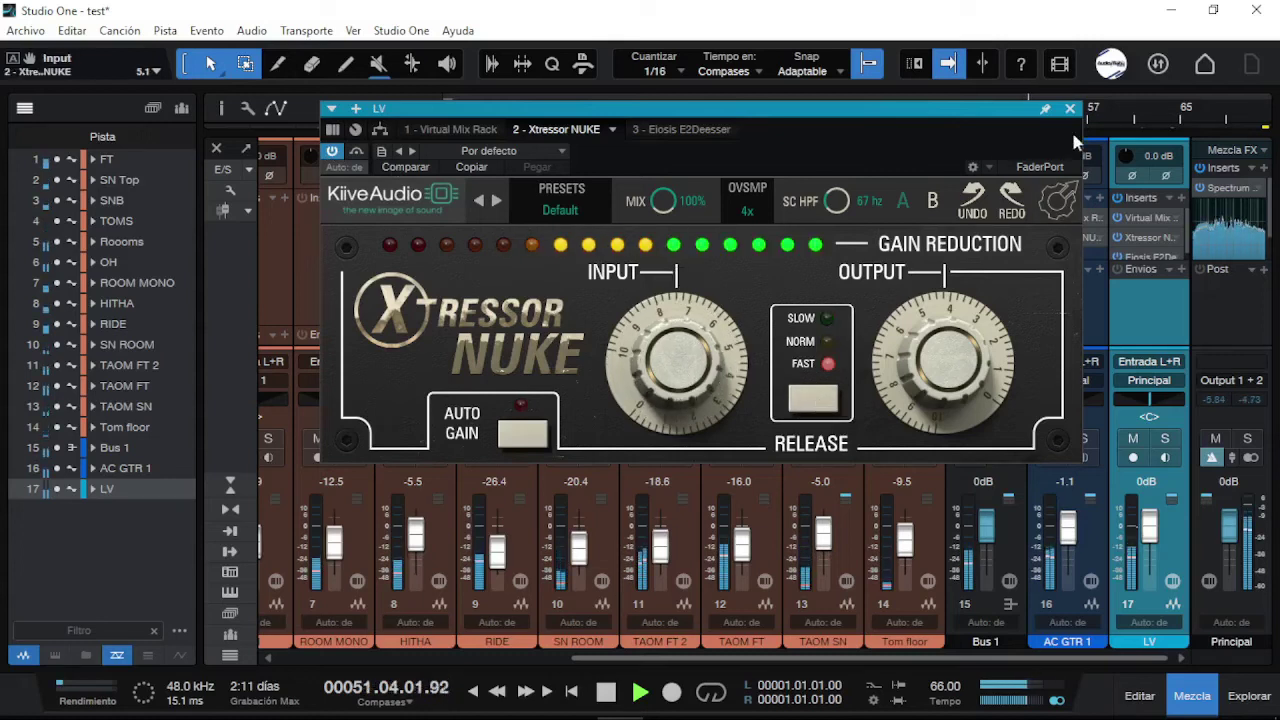
Solo LV, restart playback, and lower the compressor output to -2.4 dB before stopping.
key("s")
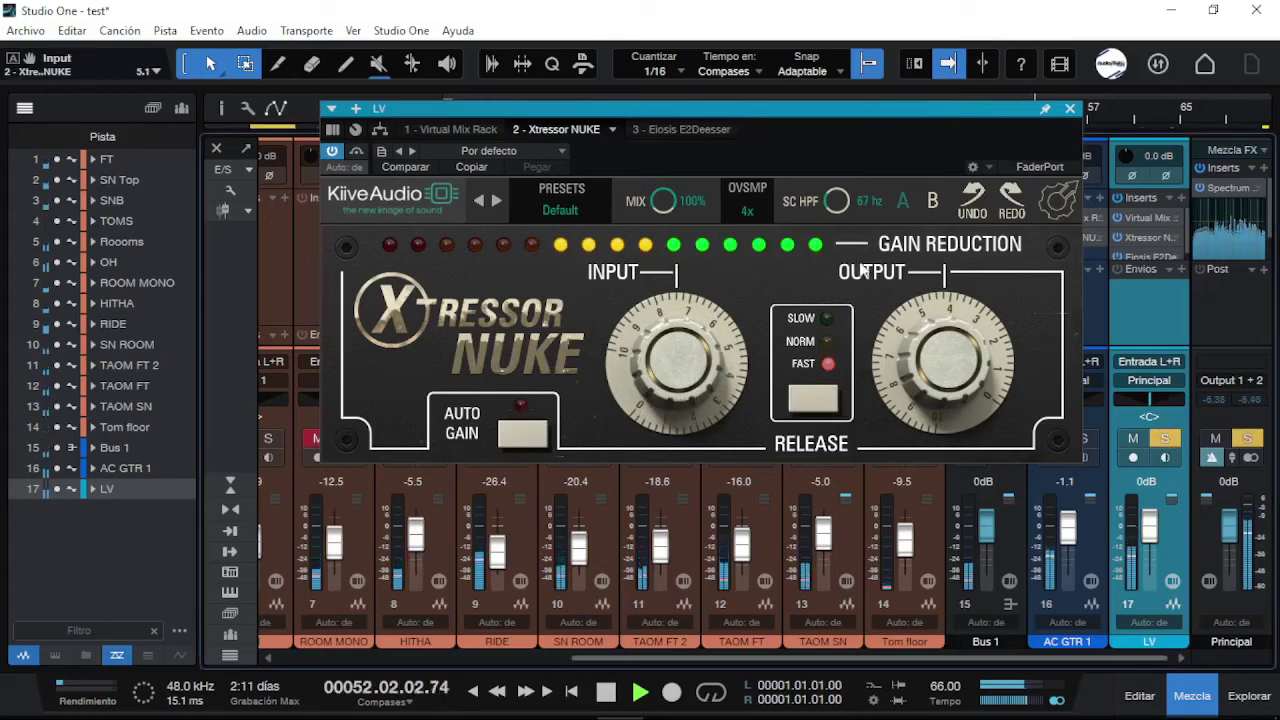
key("space")
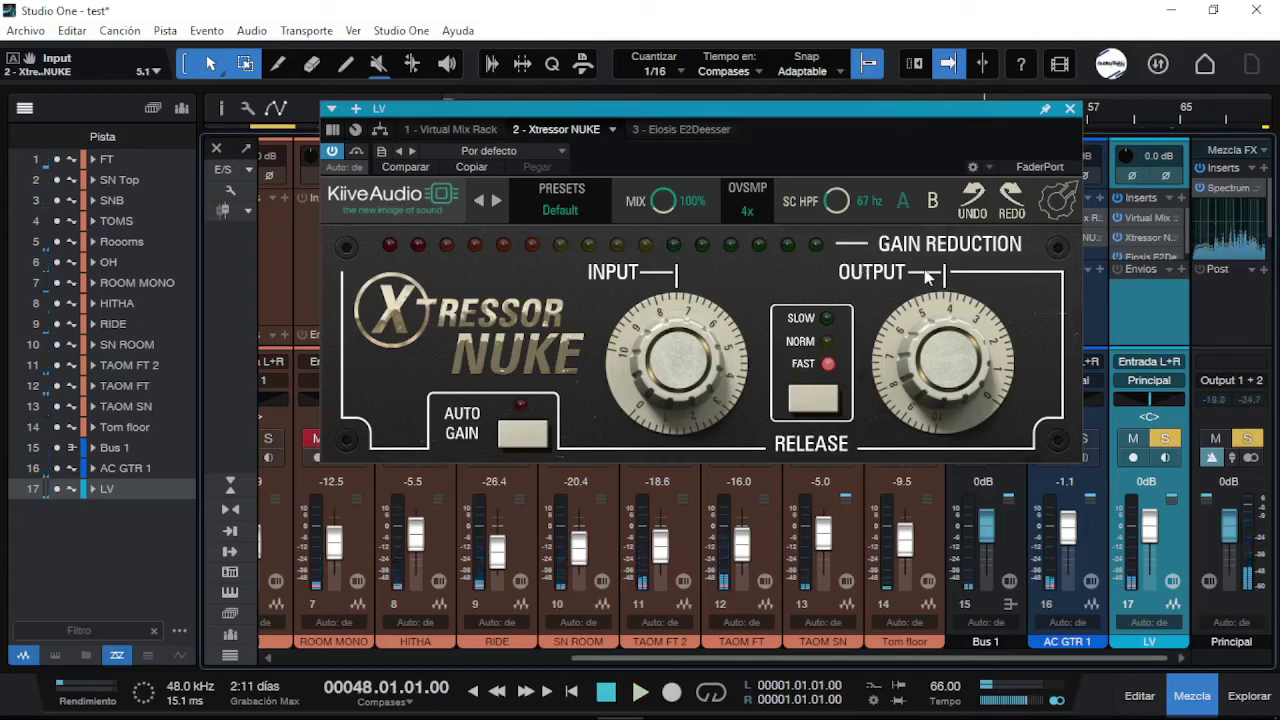
key("space")
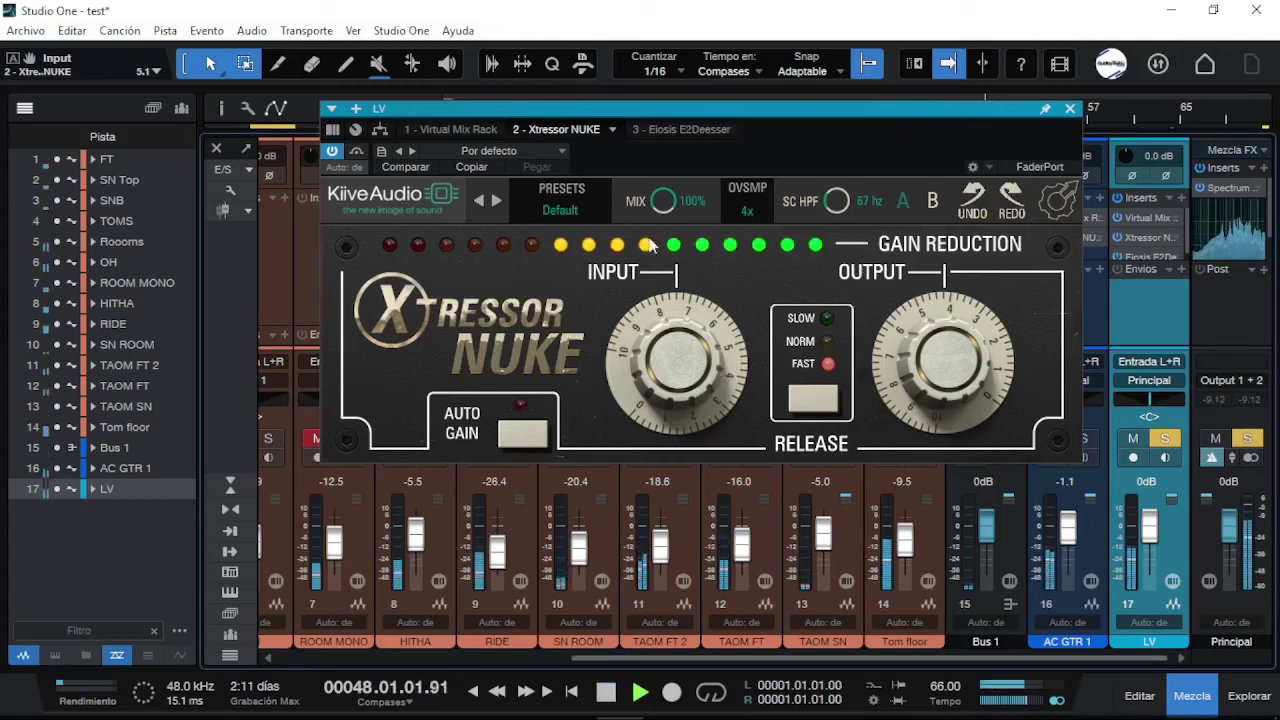
left_click(331, 151)
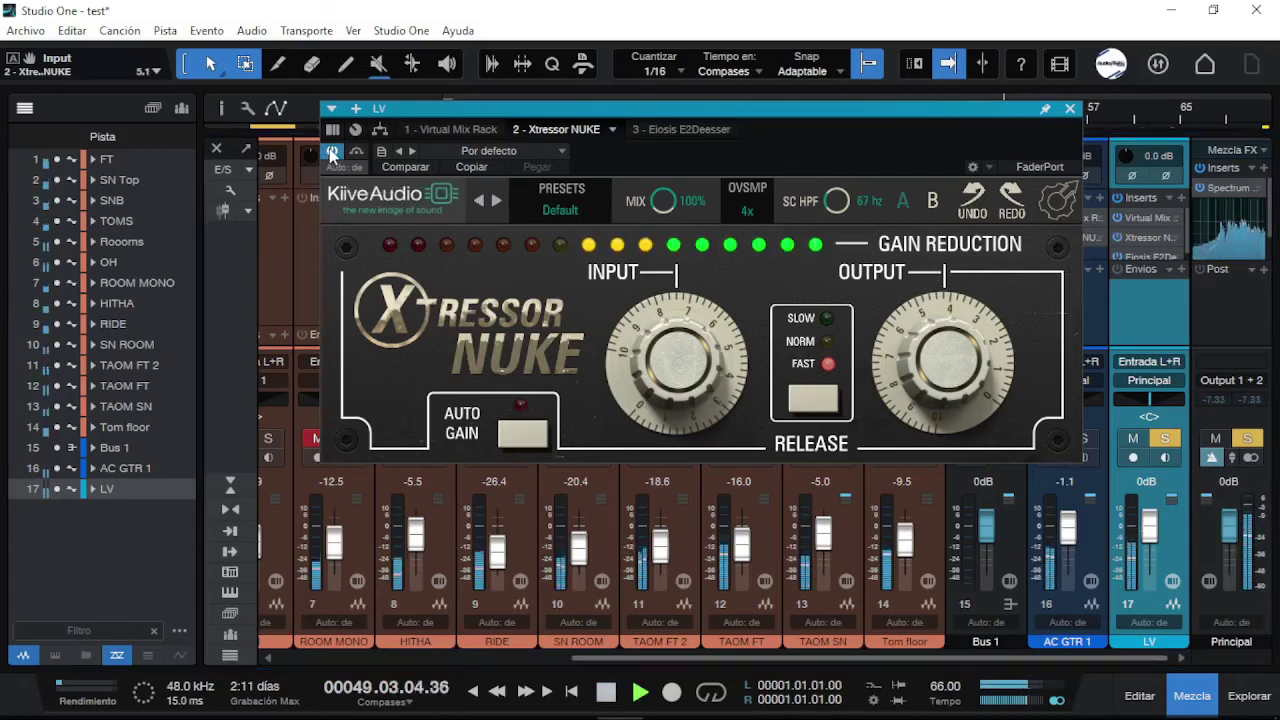
left_click_drag(897, 333, 897, 360)
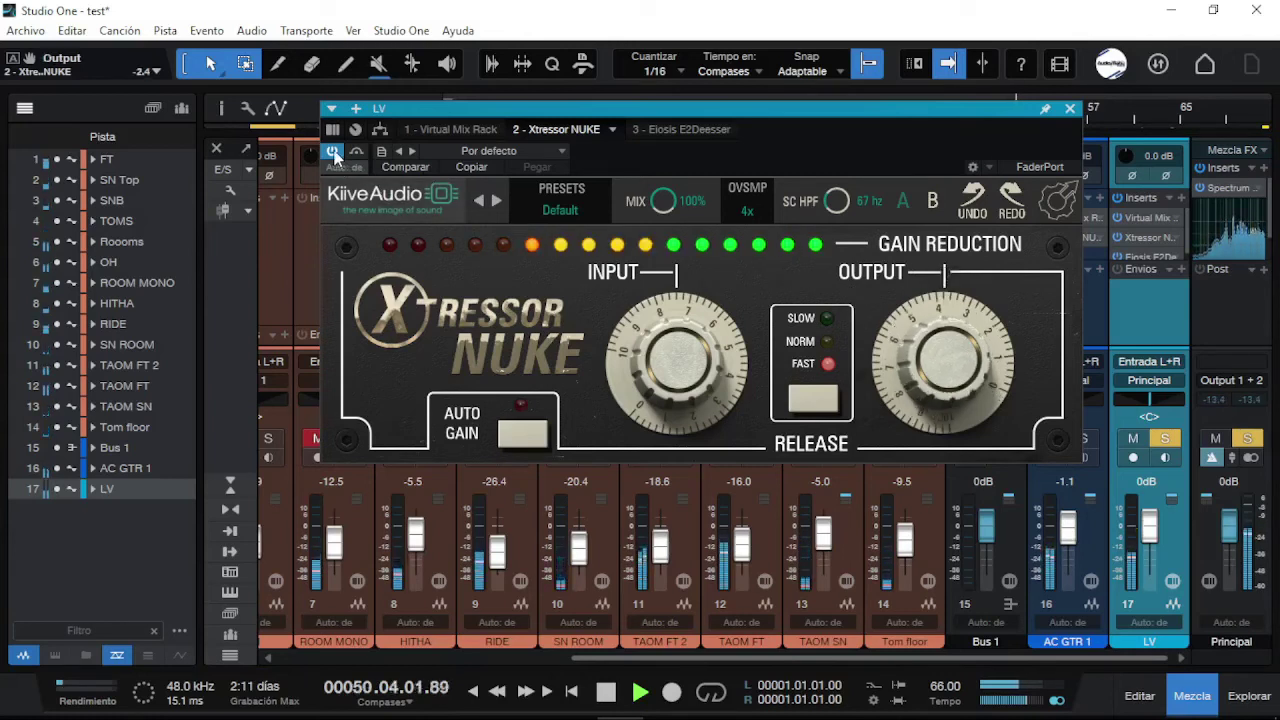
left_click(333, 152)
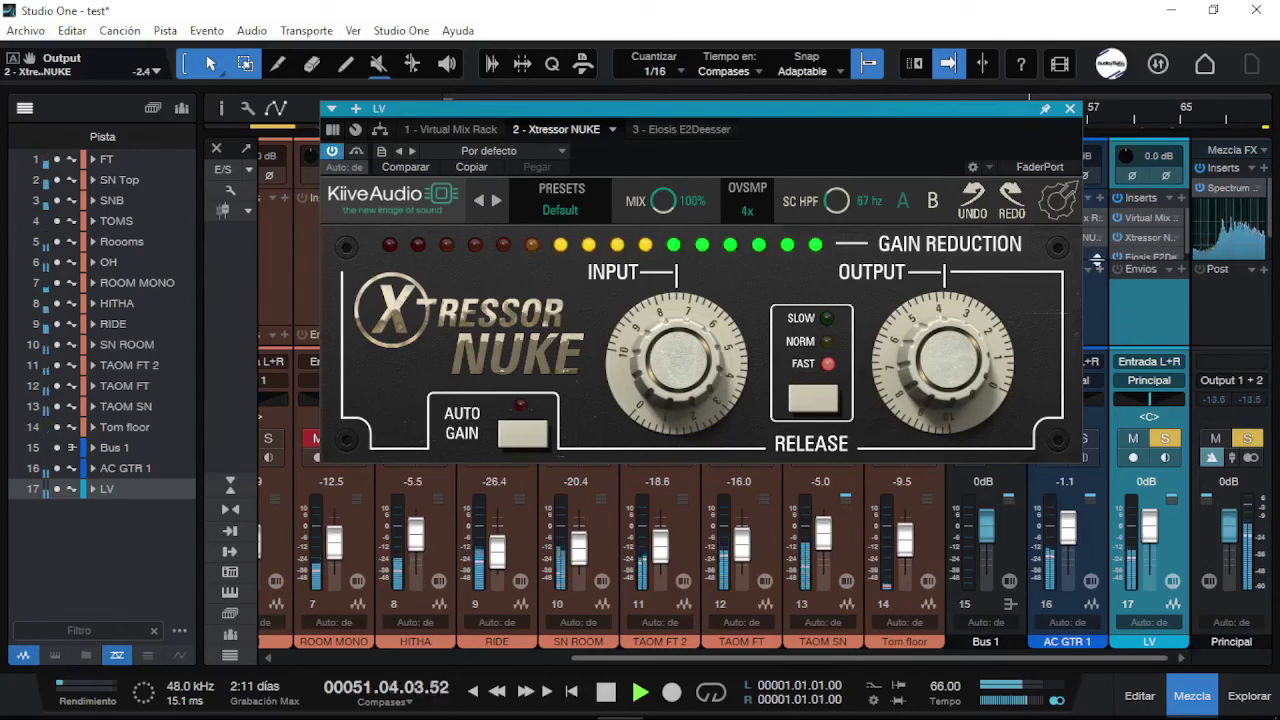
key("space")
Close LV's Xtressor NUKE editor to return to the full mixer view.
left_click(1069, 109)
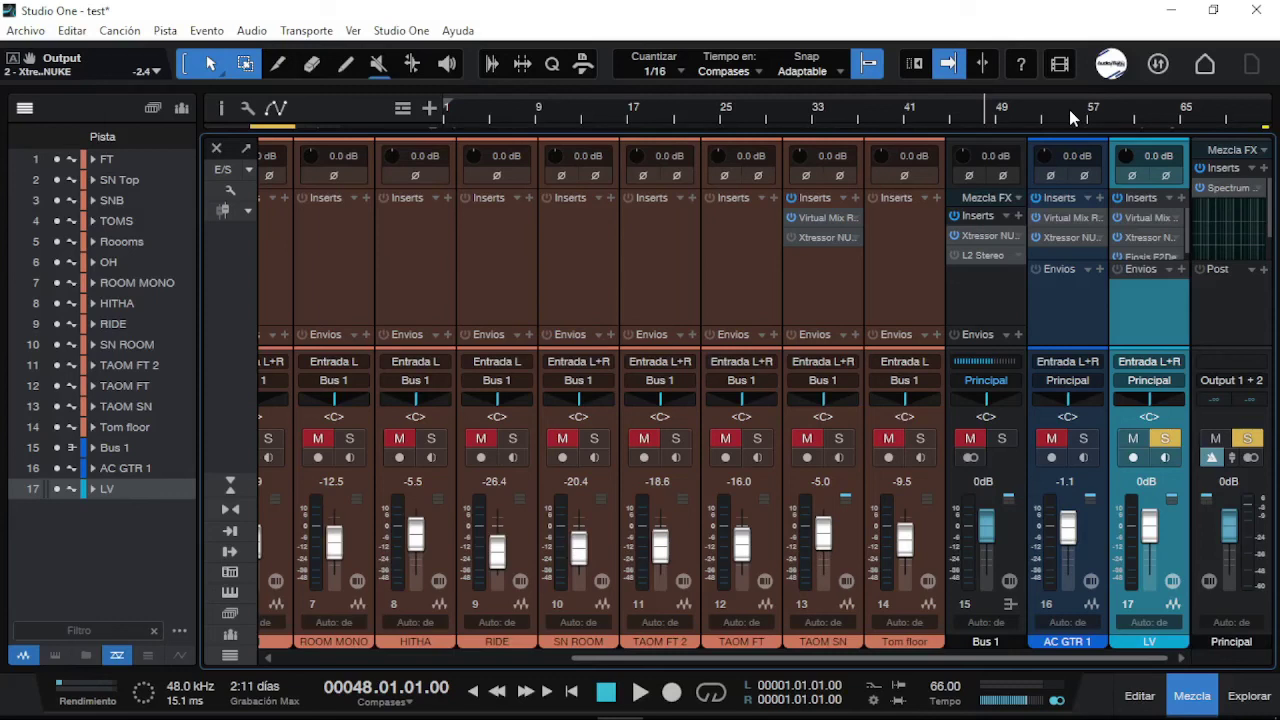
left_click(981, 235)
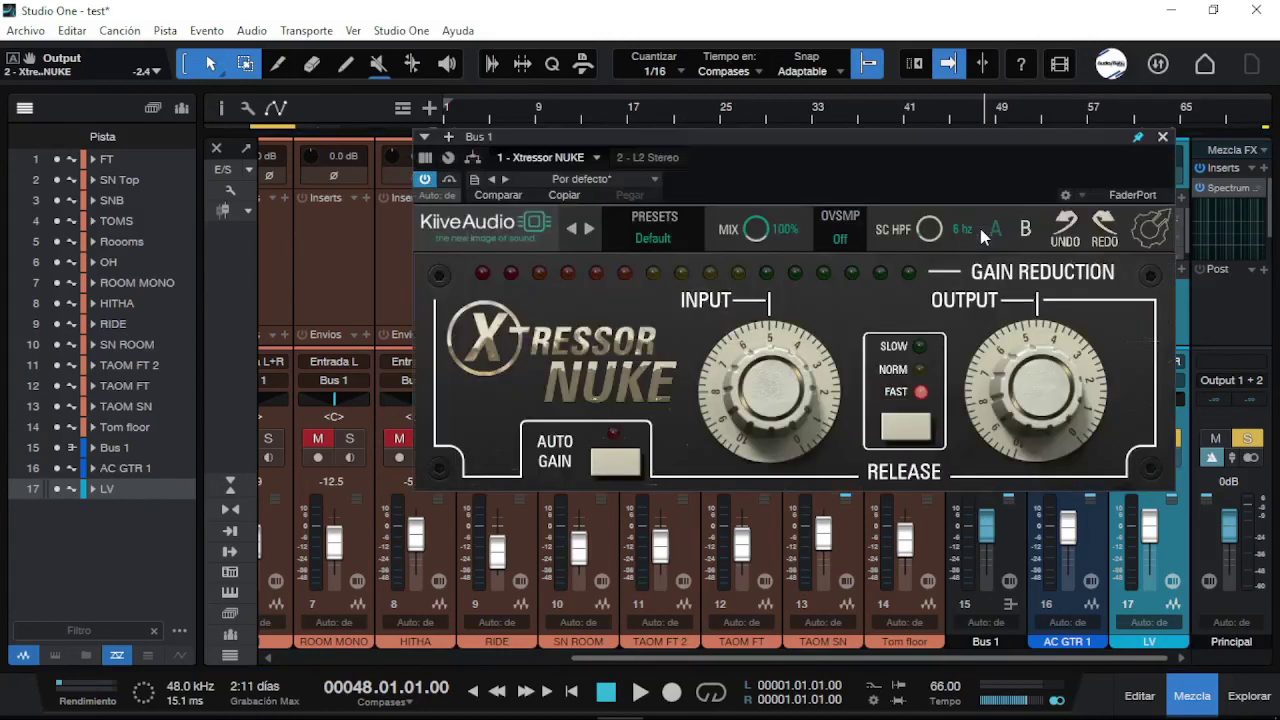
left_click(1162, 137)
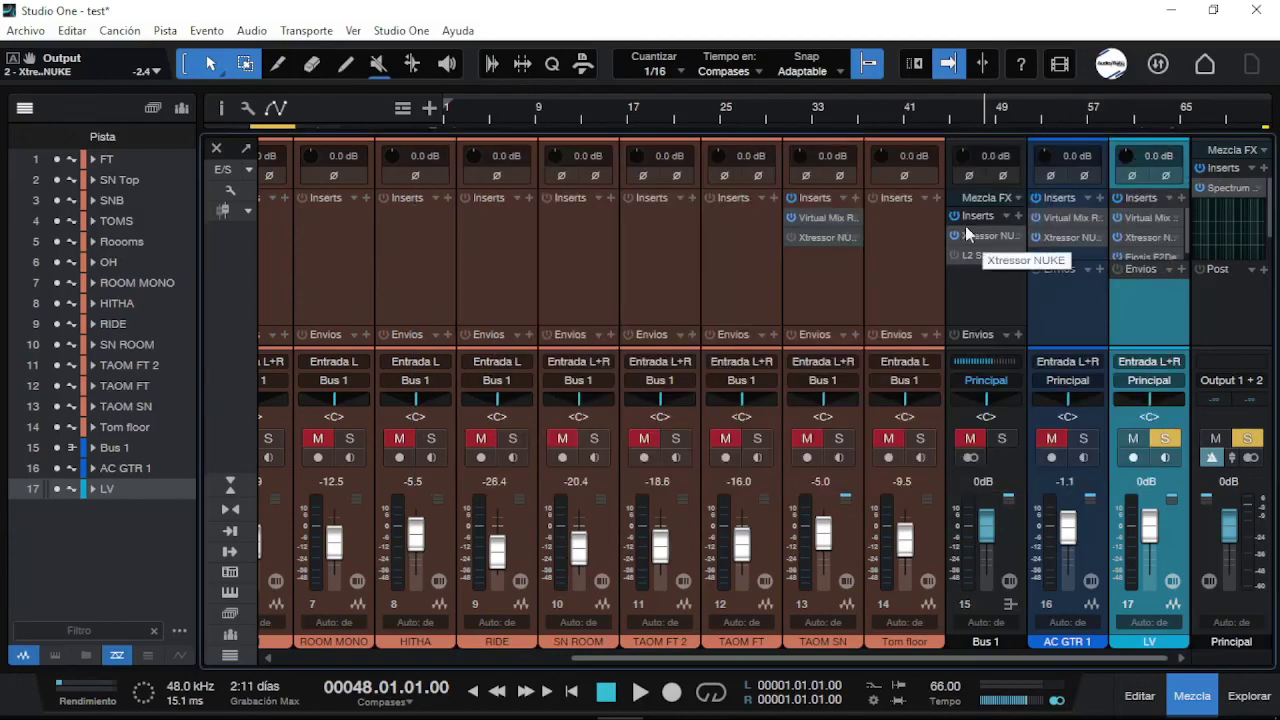